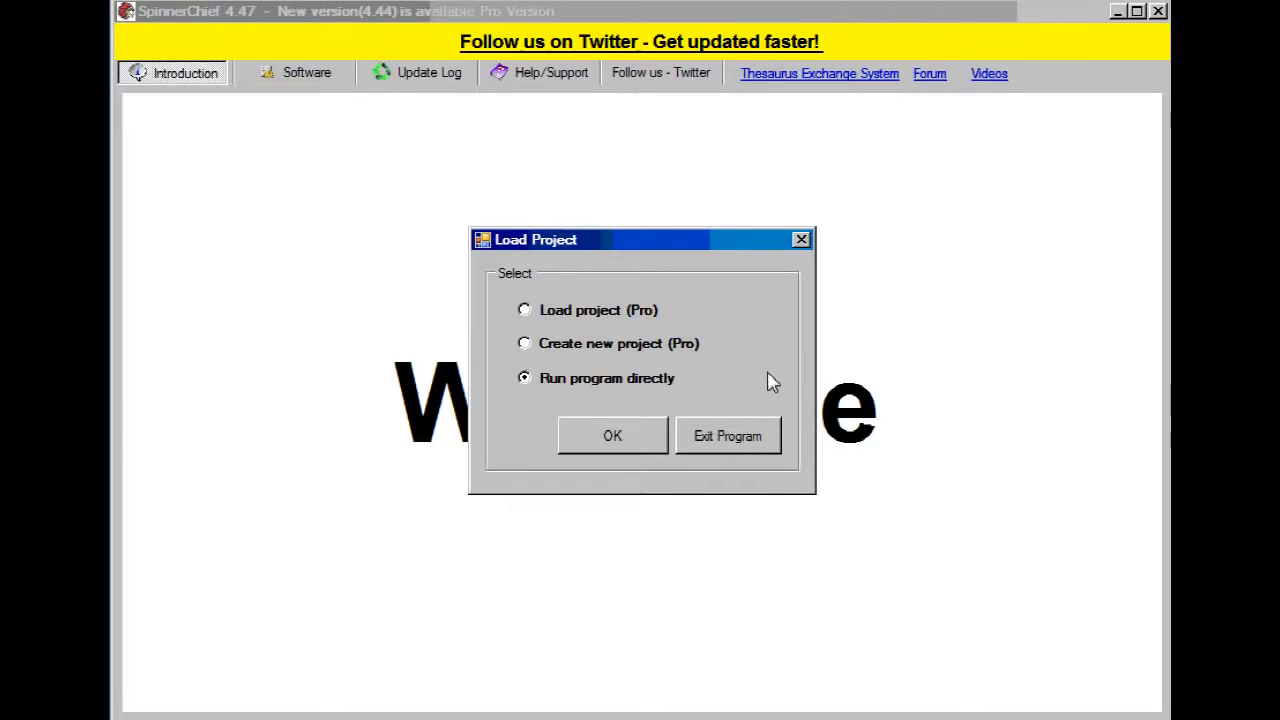
Step: Run the program directly without a project and load the Cloud Thesaurus with English as the language
click(625, 440)
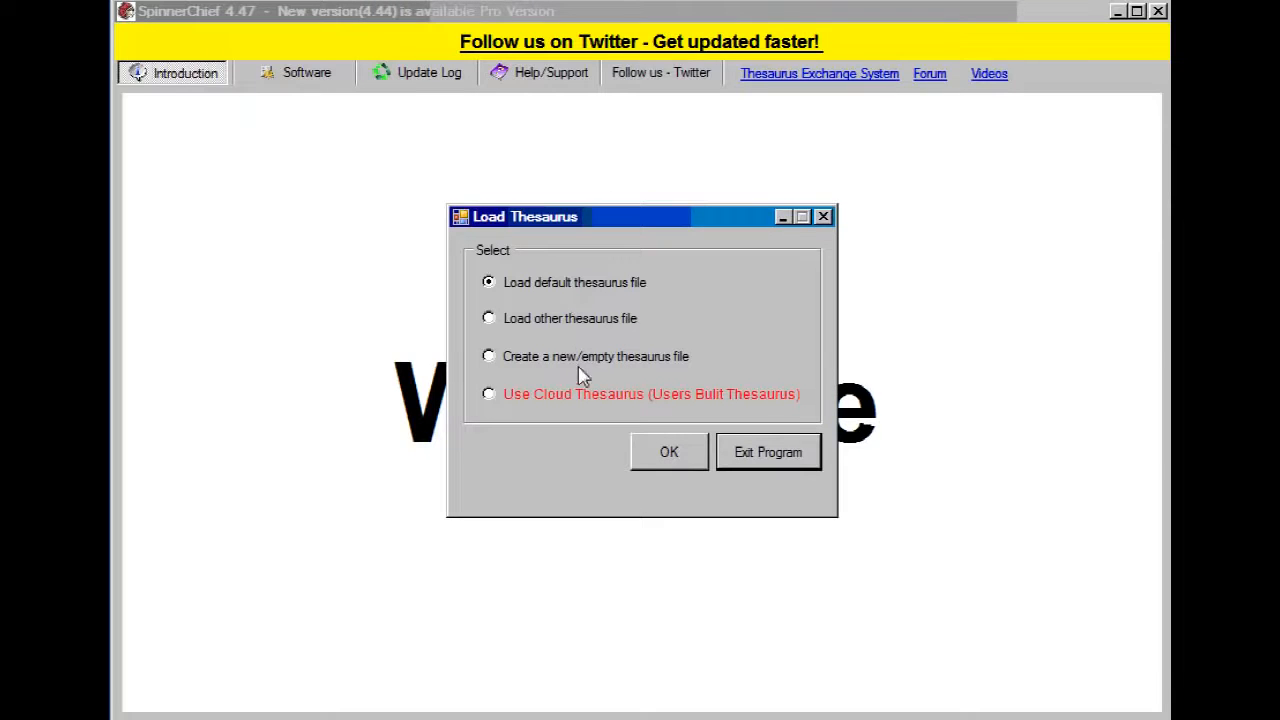
click(489, 395)
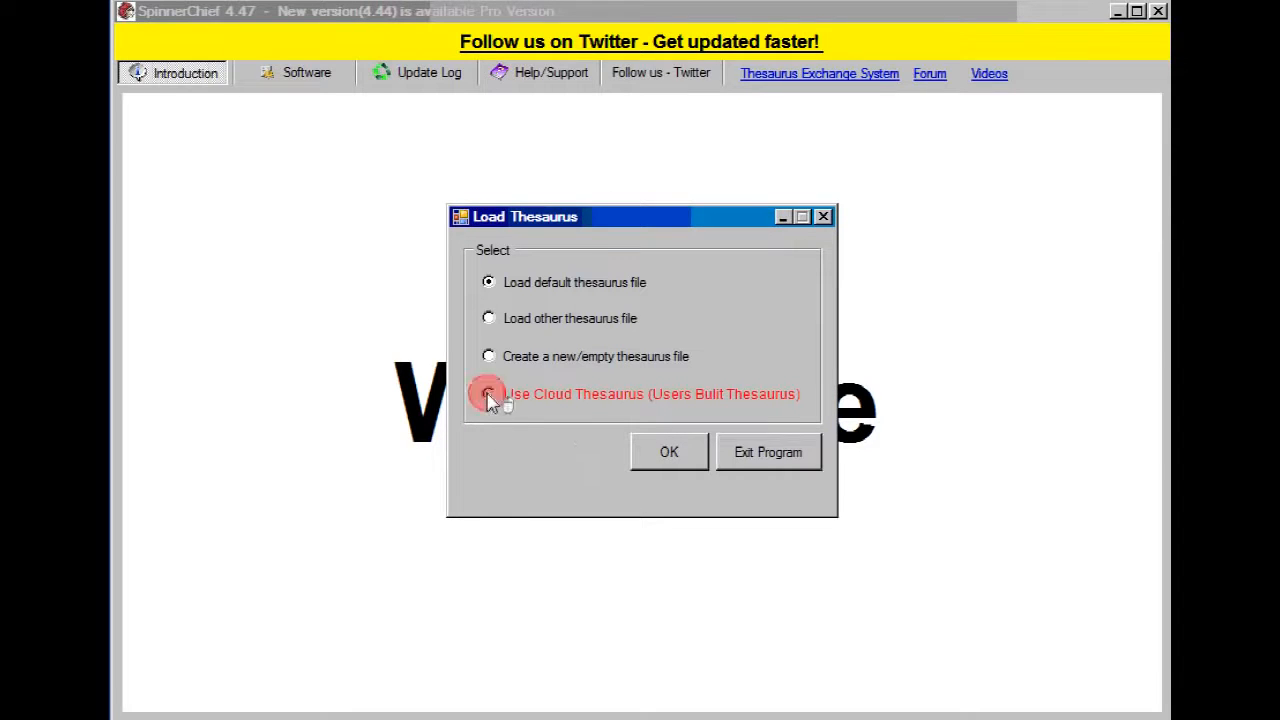
click(685, 470)
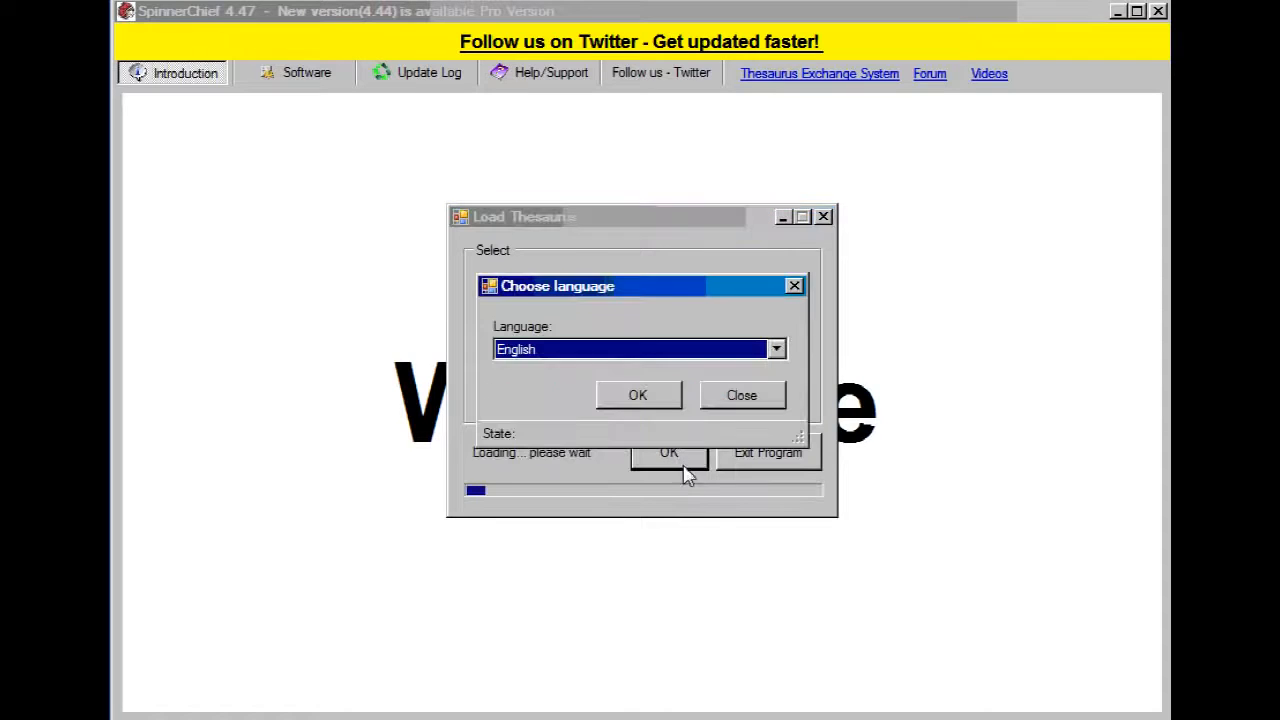
click(641, 404)
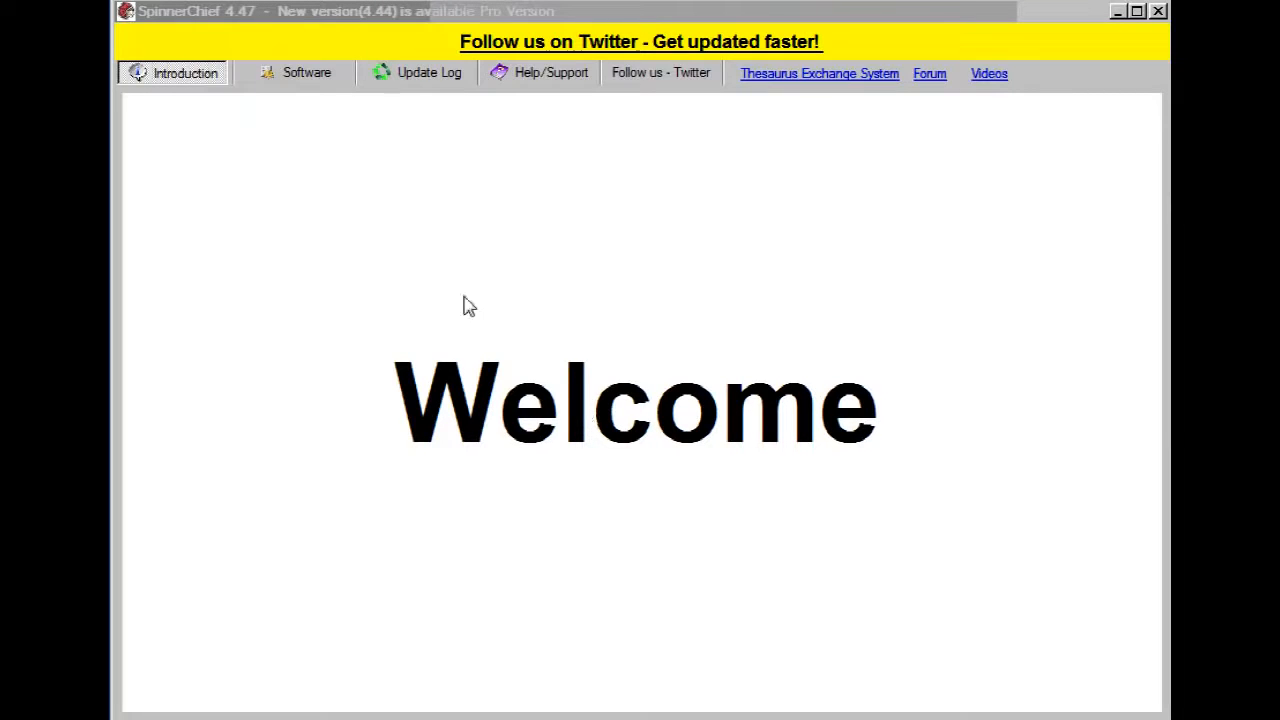
Step: Replace the placeholder article body in the Write Article workspace with the copied weight loss article
click(312, 80)
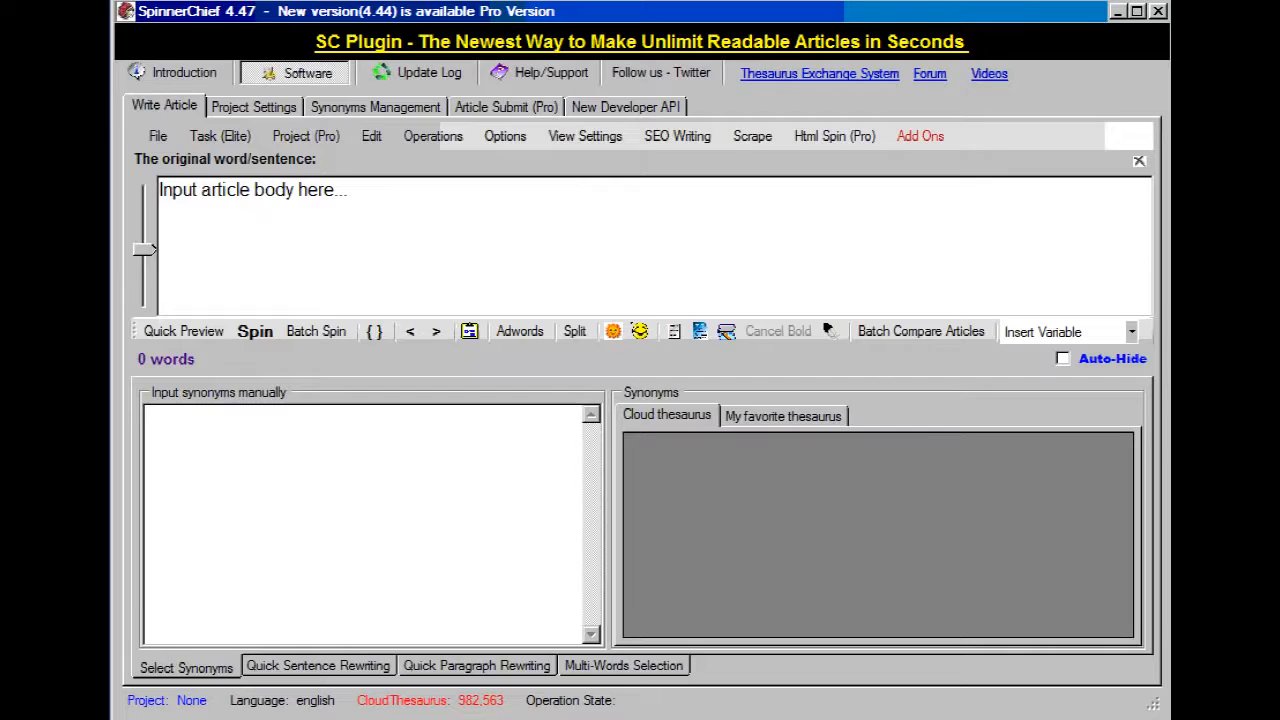
key(alt+Tab)
key(alt+Tab)
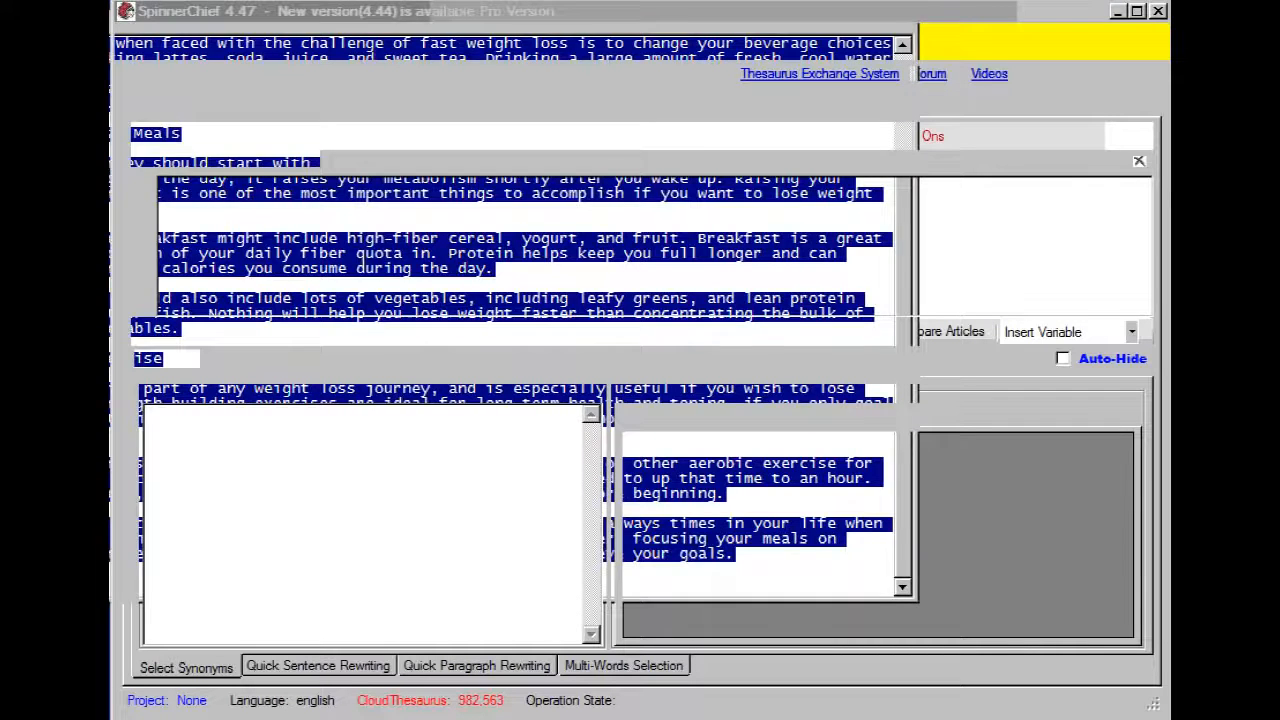
click(203, 162)
key(ctrl+a)
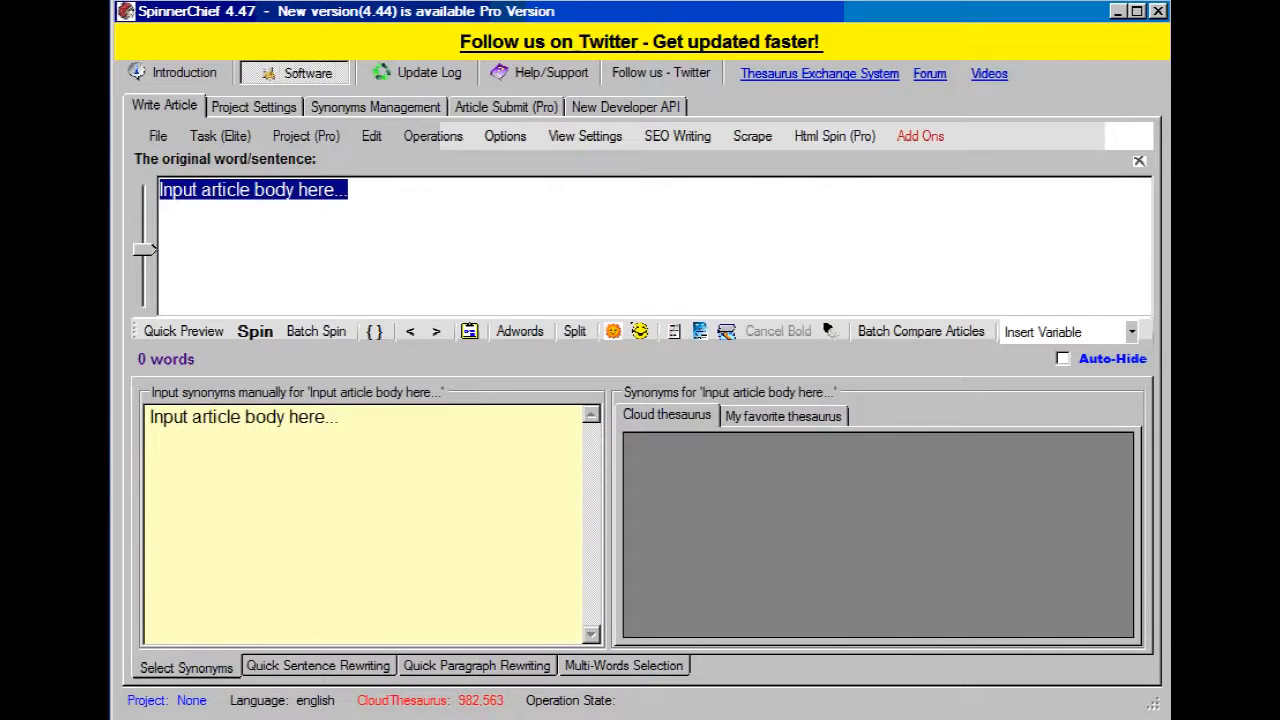
key(ctrl+v)
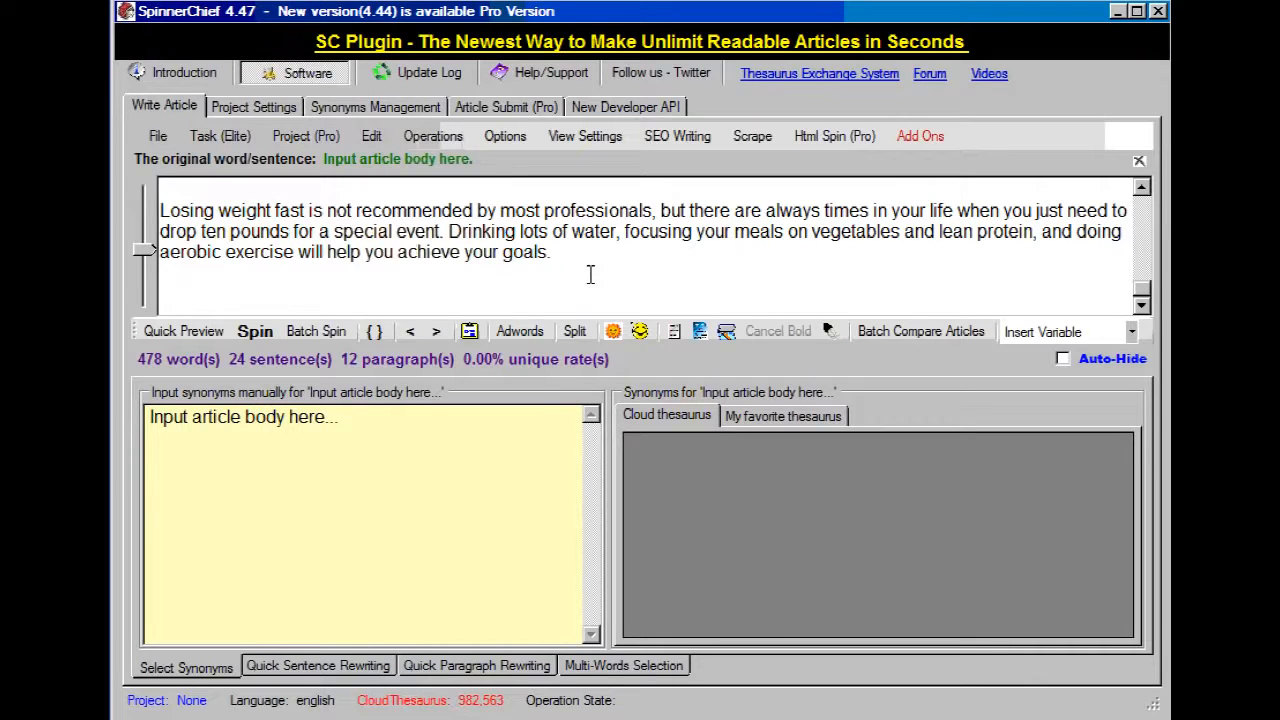
Step: Spin the article with an amount of 1, Good Thesaurus quality and everyone's favorite synonyms enabled, and automatic synonym selection disabled
click(266, 337)
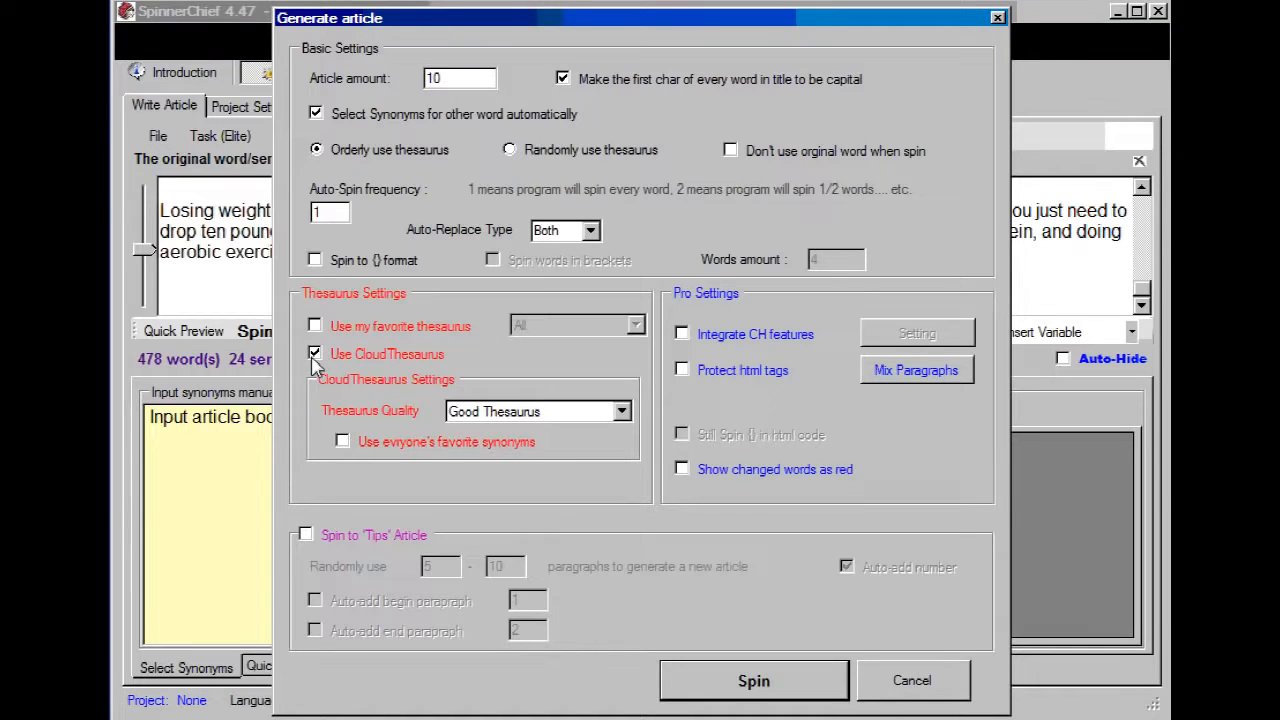
click(623, 412)
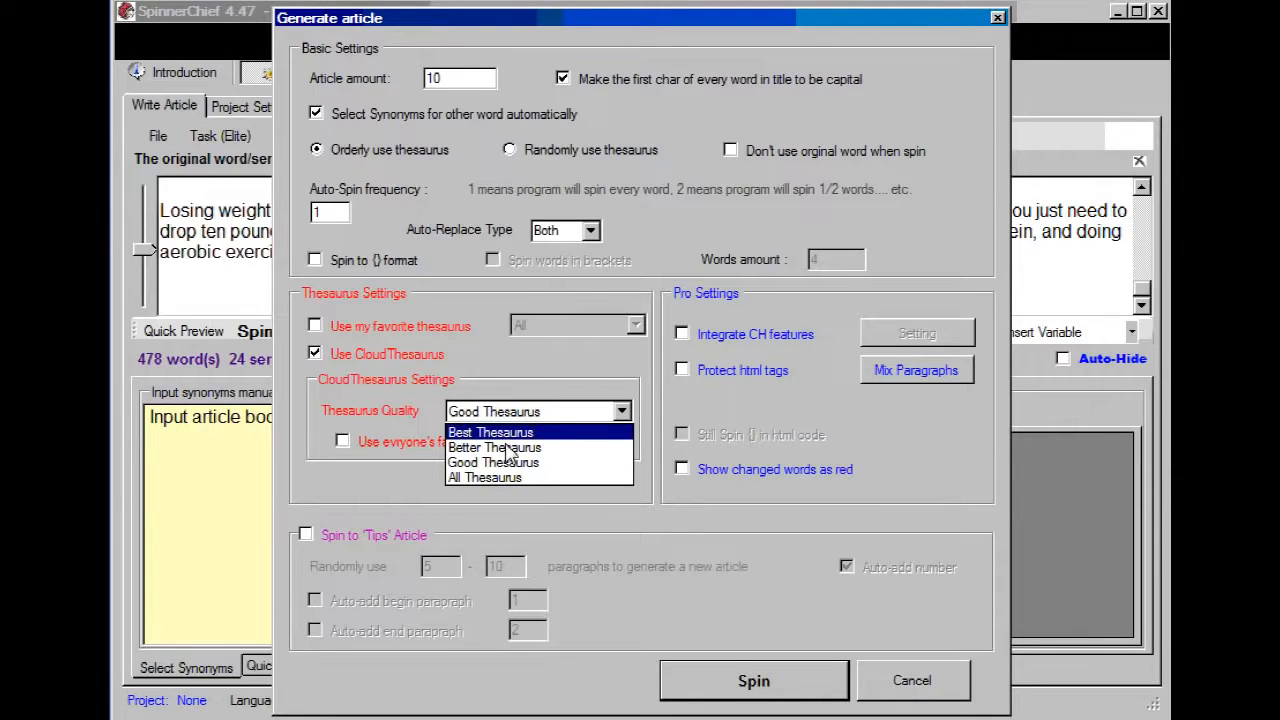
click(385, 508)
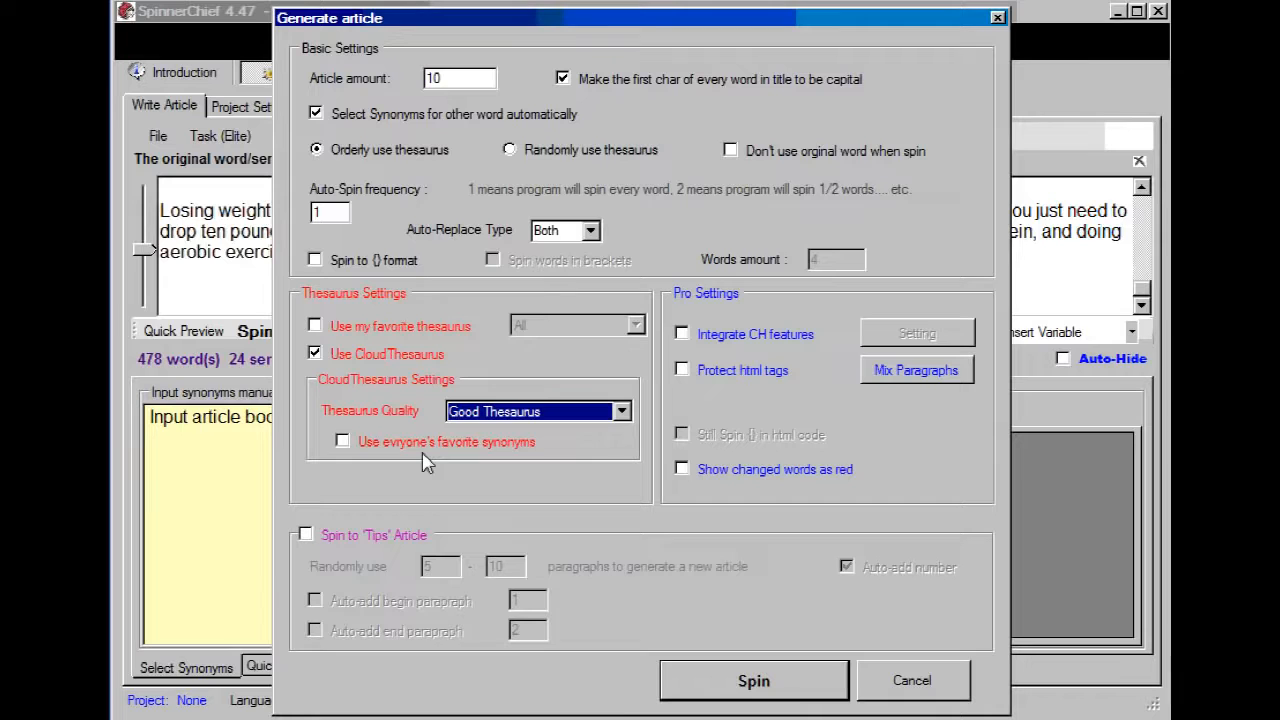
click(342, 442)
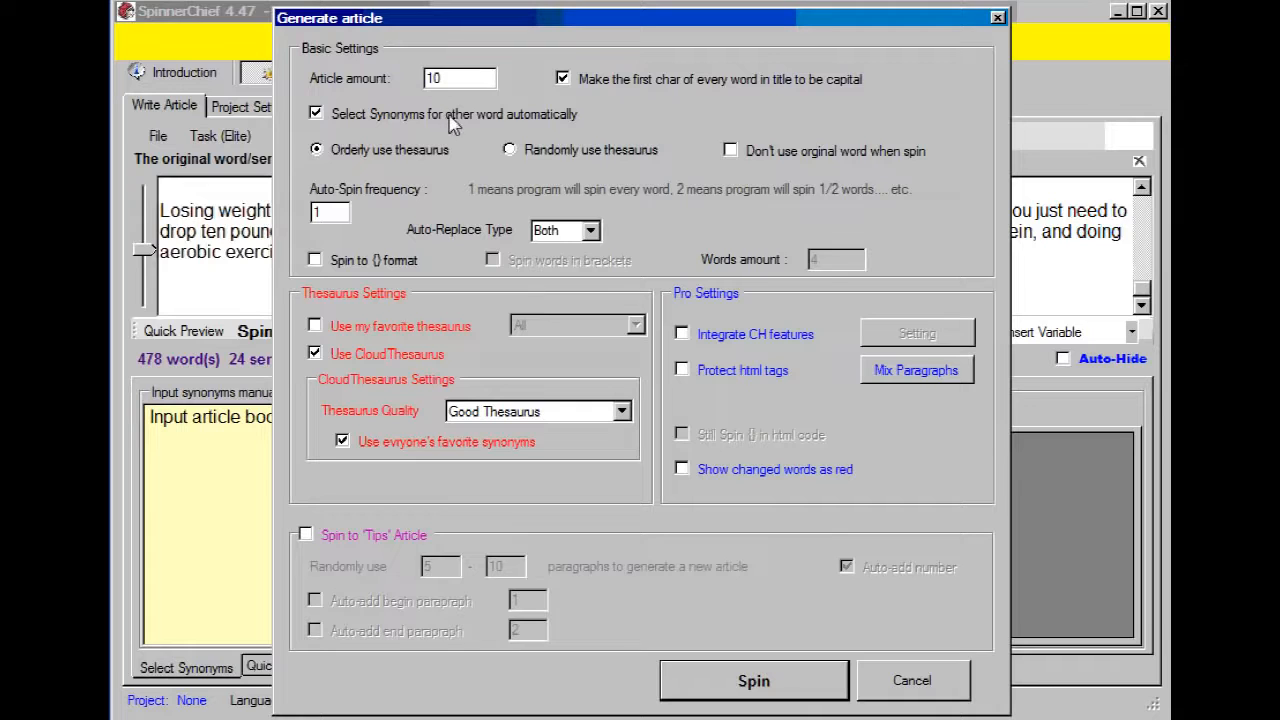
key(BackSpace)
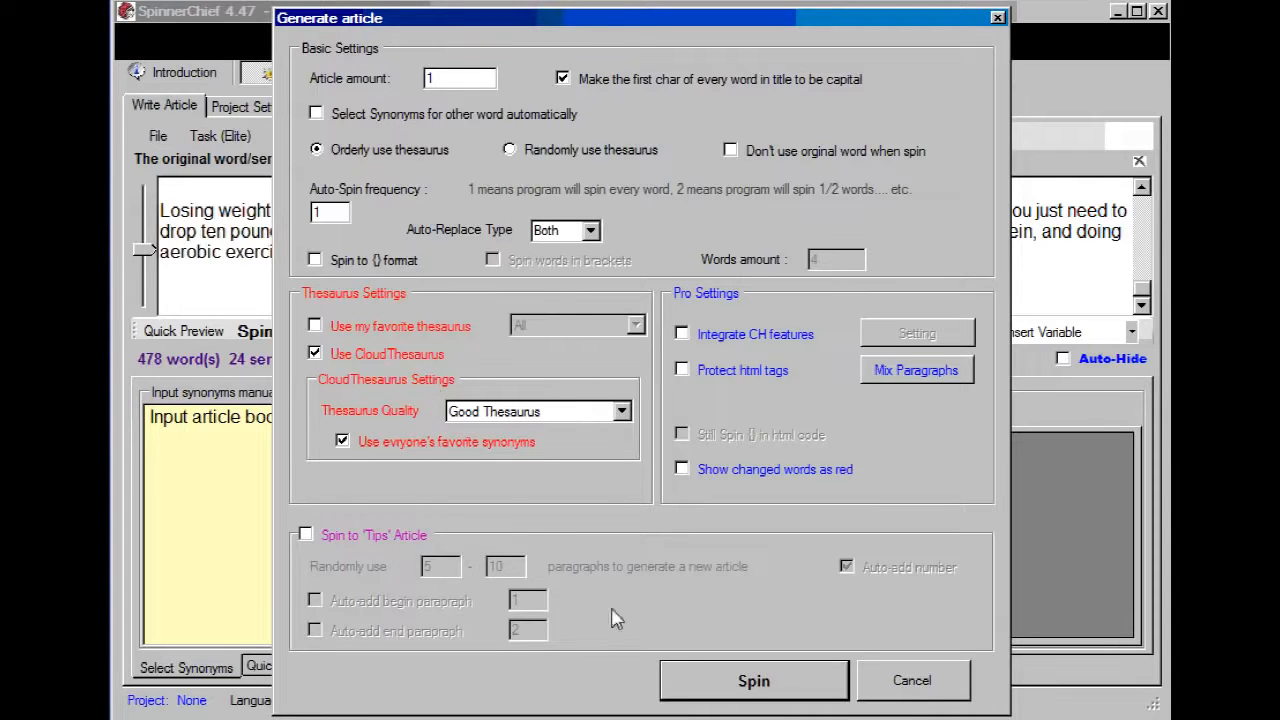
click(735, 680)
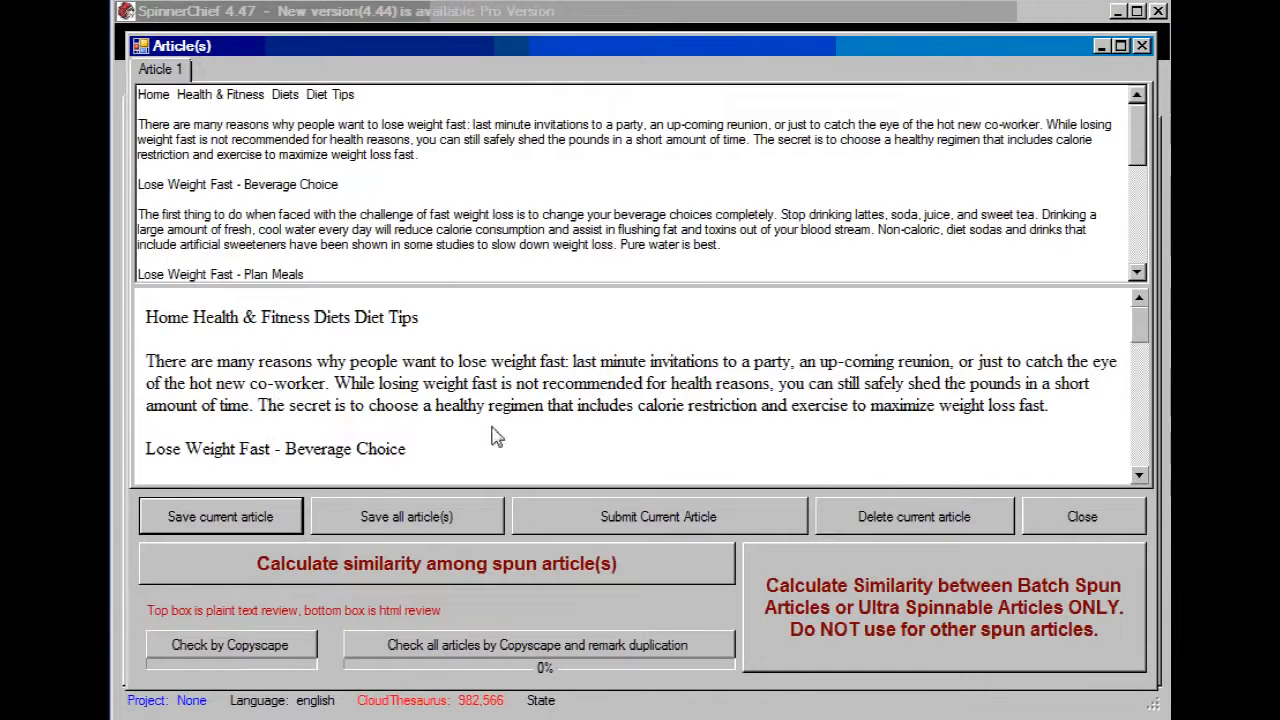
Step: Check the generated article with Copyscape, review the duplicated text, and close the result and article windows
click(268, 654)
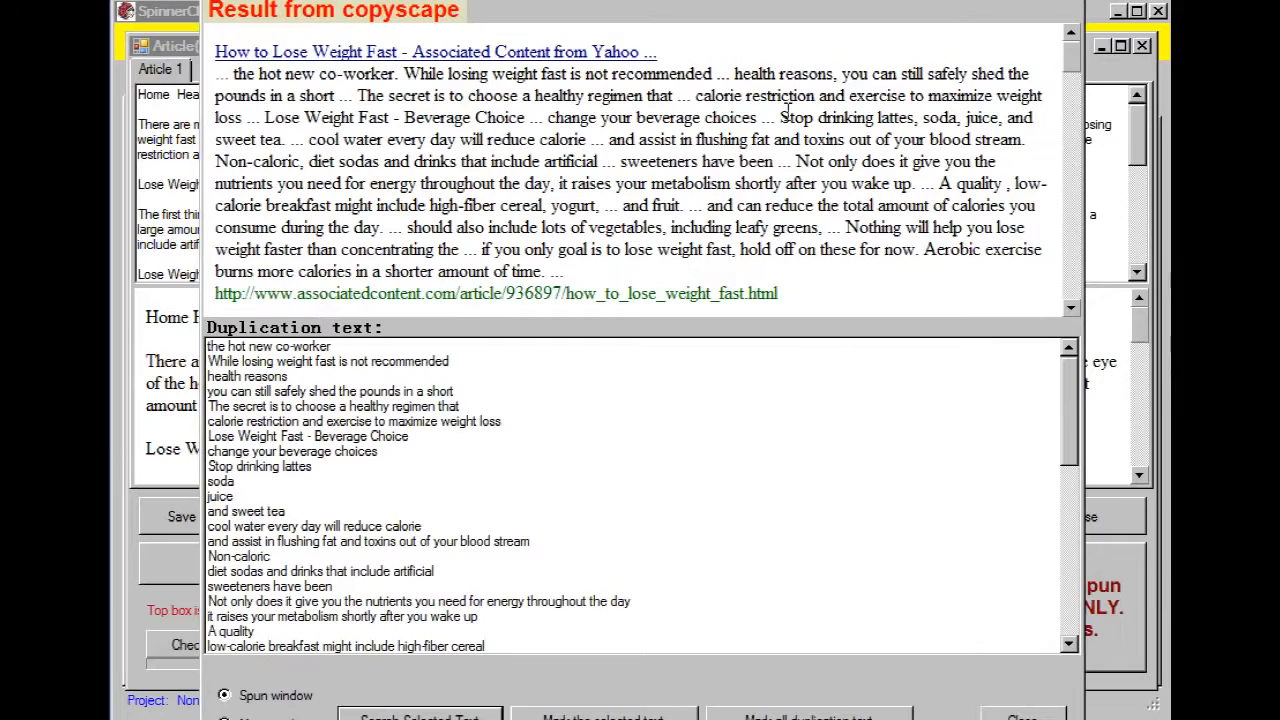
mouse_move(1070, 45)
mouse_down()
mouse_move(1071, 262)
mouse_move(1071, 45)
mouse_up()
drag(1069, 402, 1070, 492)
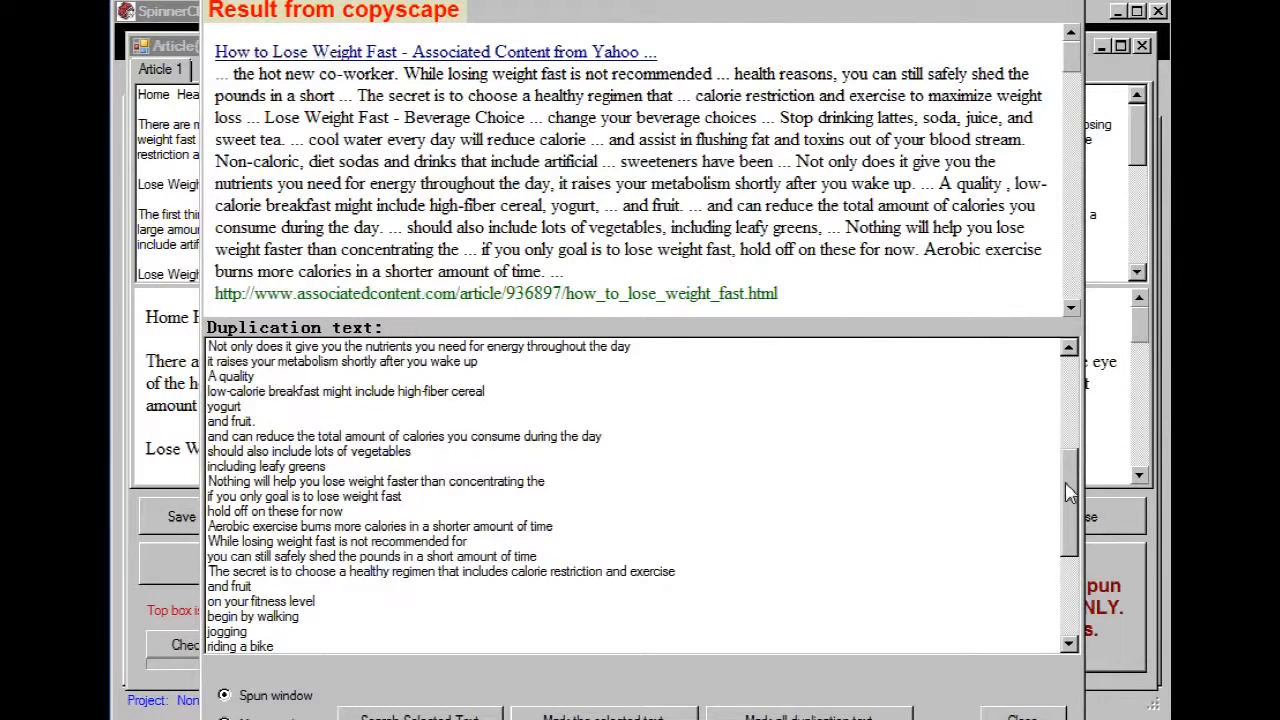
drag(1066, 484, 1066, 396)
click(1070, 0)
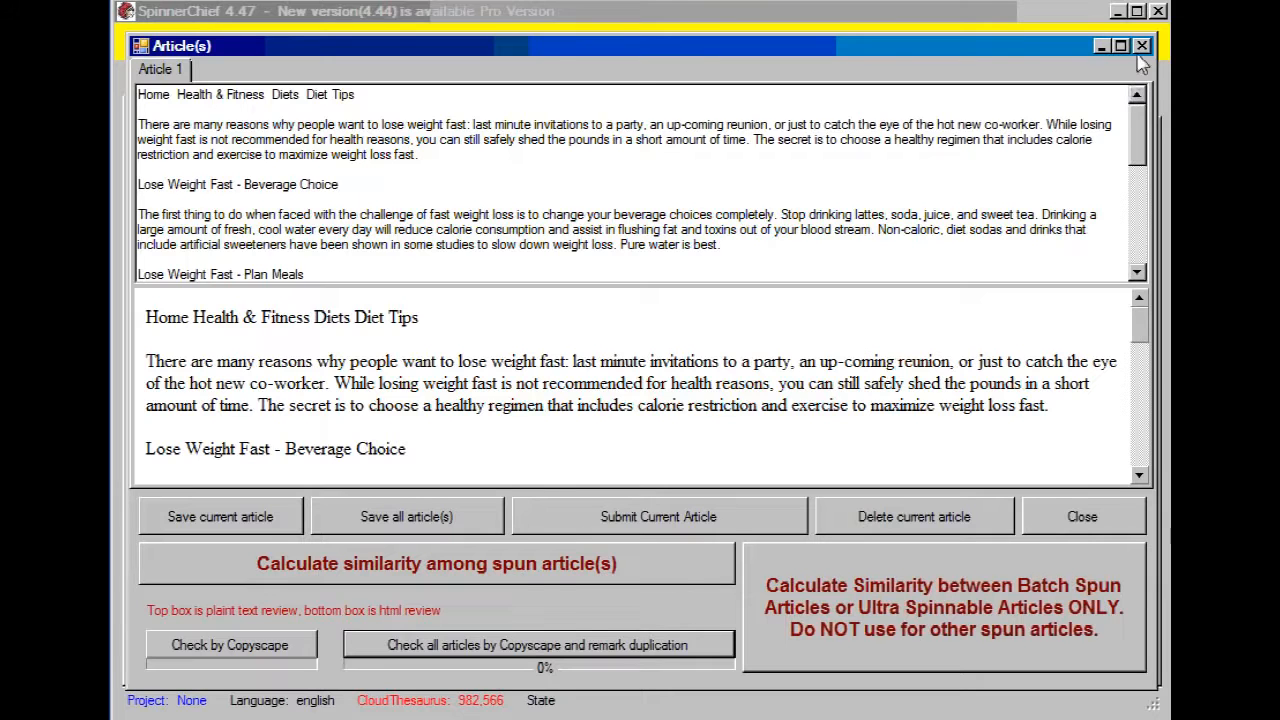
click(1144, 47)
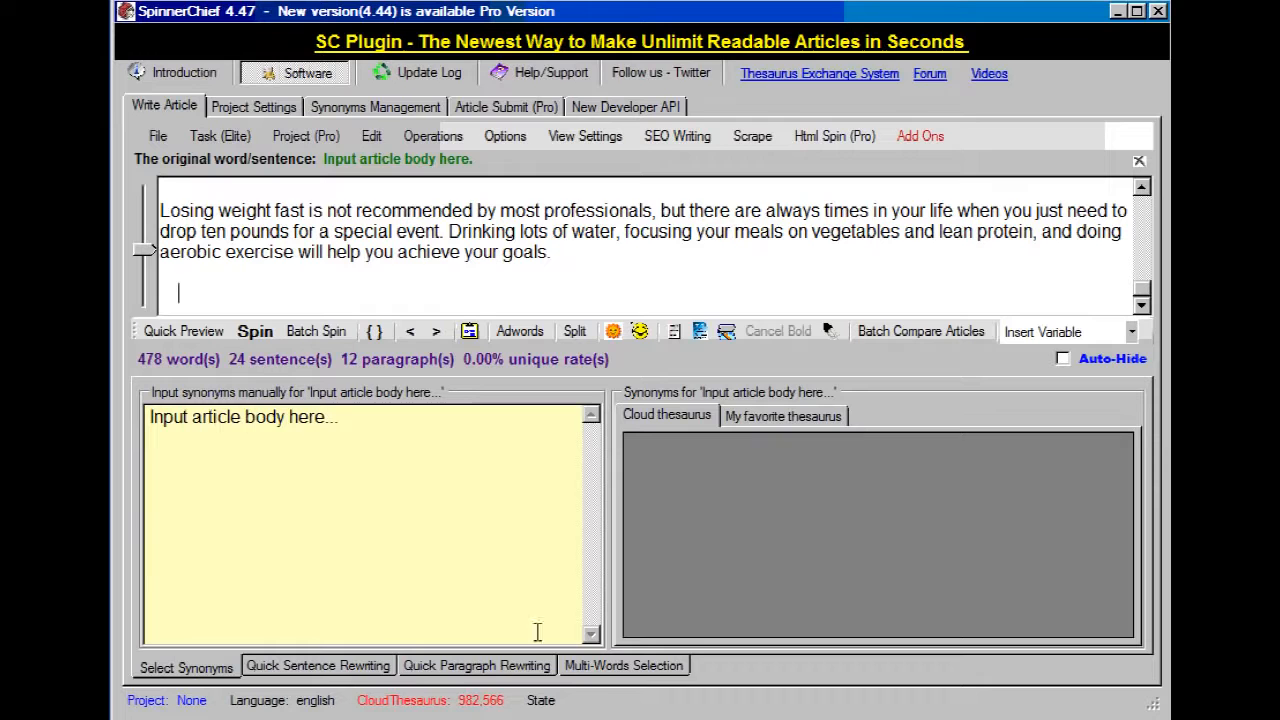
Step: Reopen the spin settings, enable automatic synonym selection and exclude original words, keeping the auto-spin frequency at 1
click(255, 331)
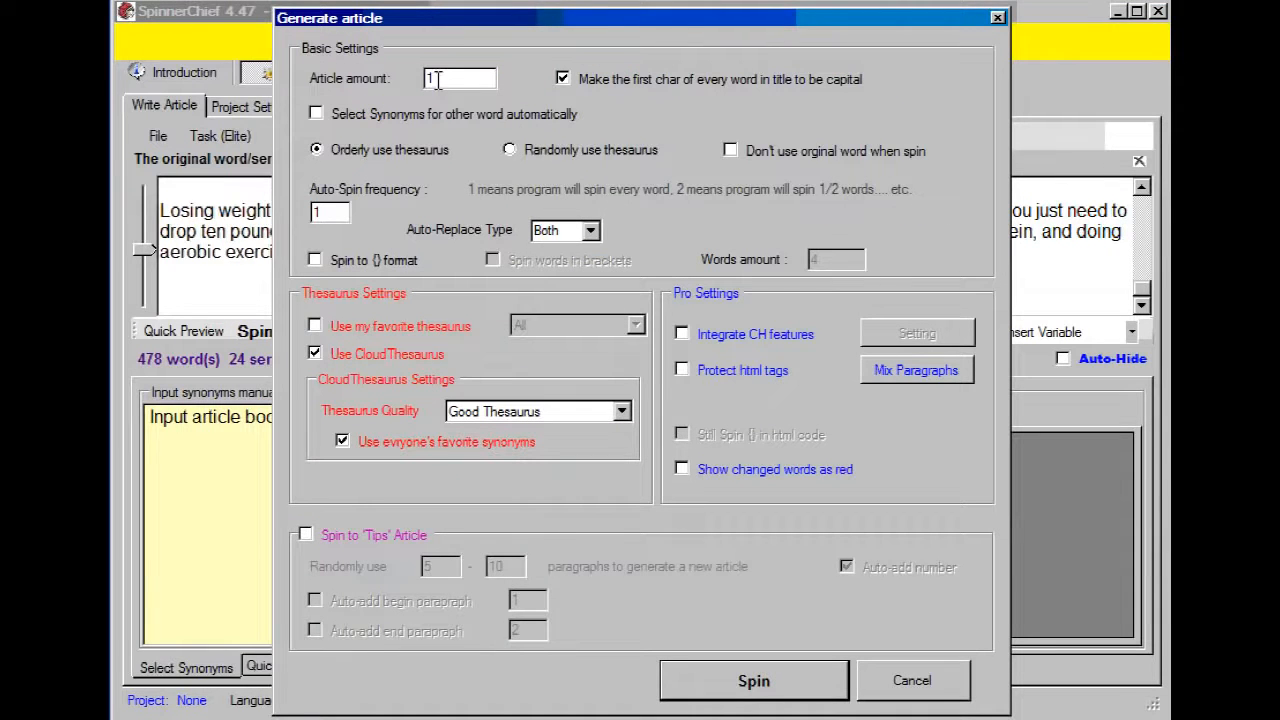
click(316, 114)
click(730, 152)
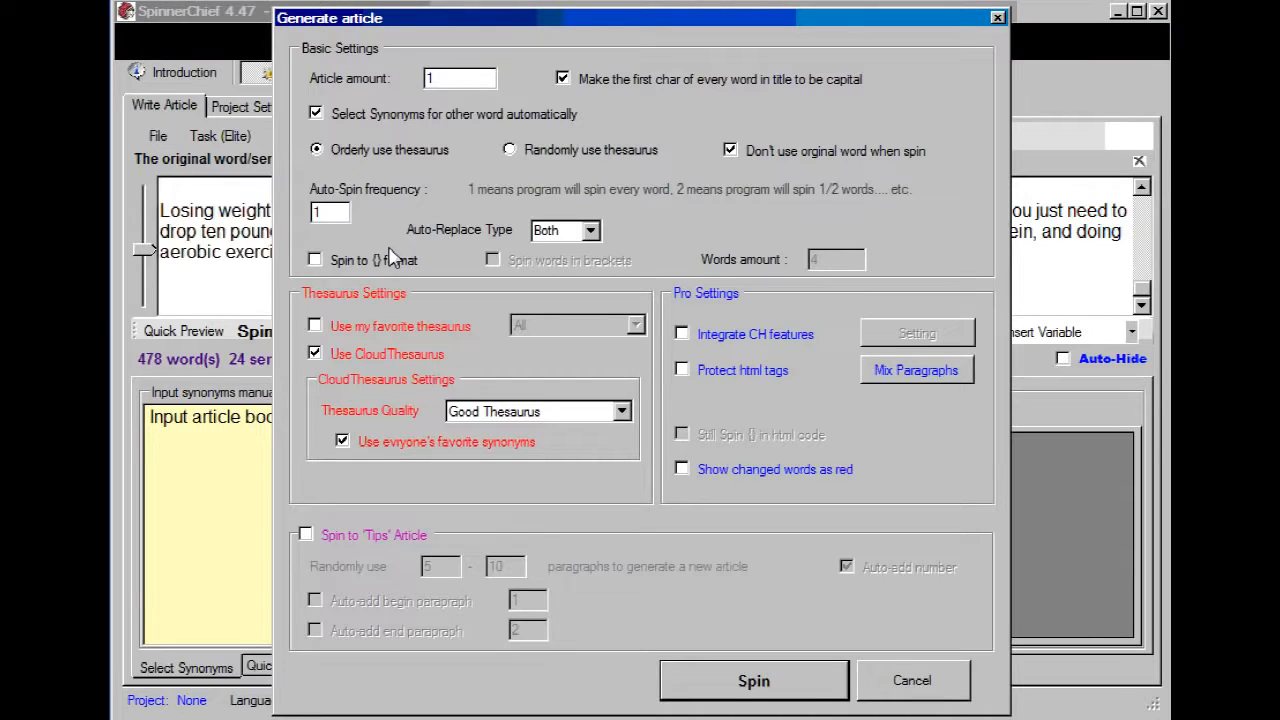
click(324, 210)
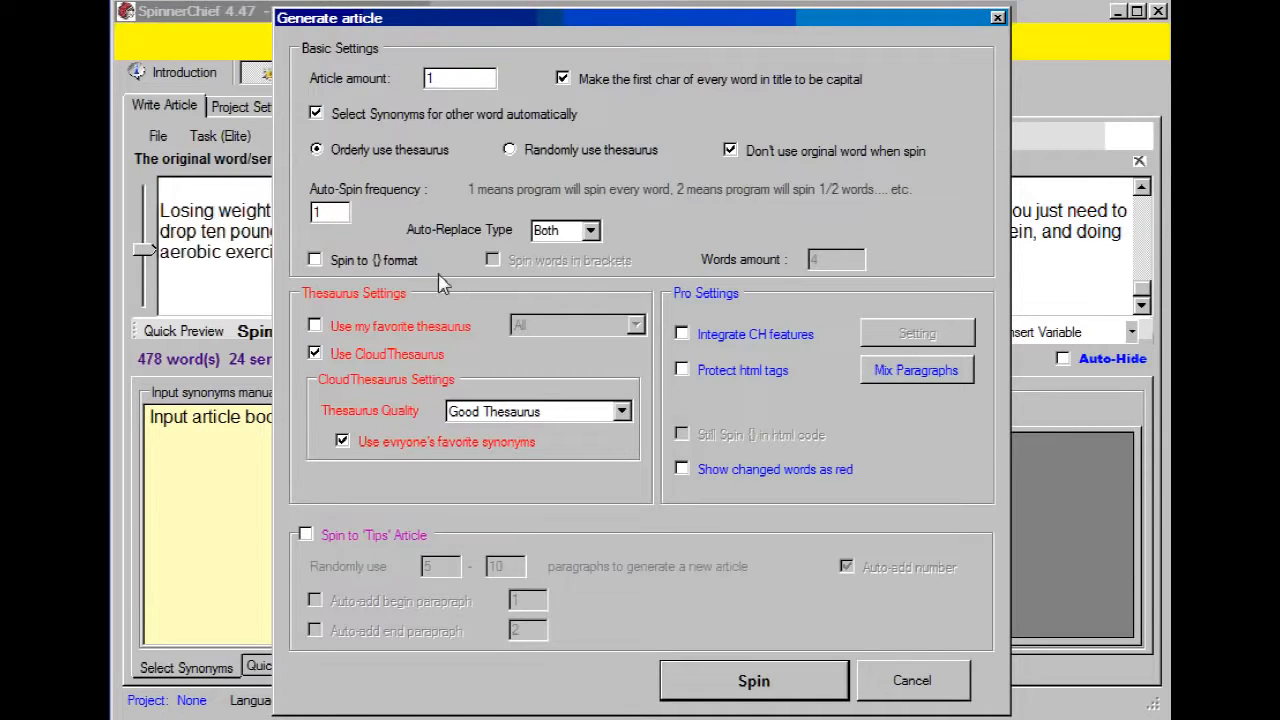
Step: Set the auto-replace type to Phrase with more than 2 words in the phrase
click(589, 236)
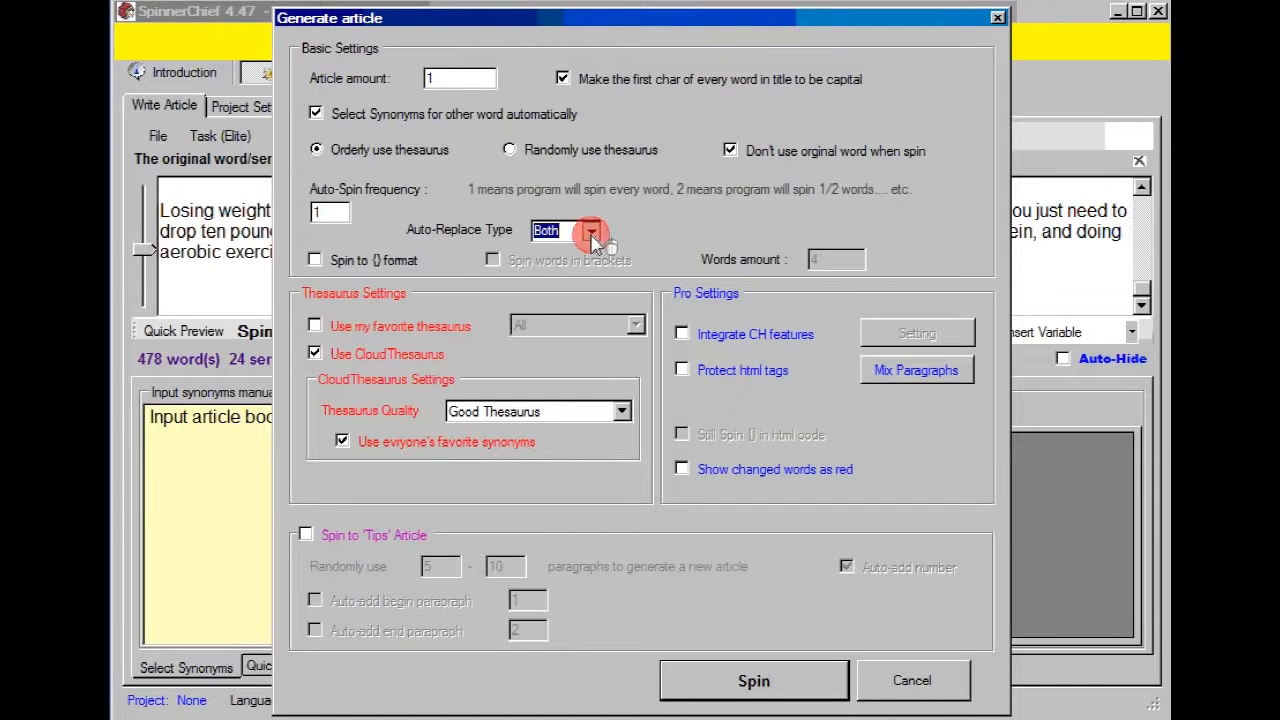
click(584, 270)
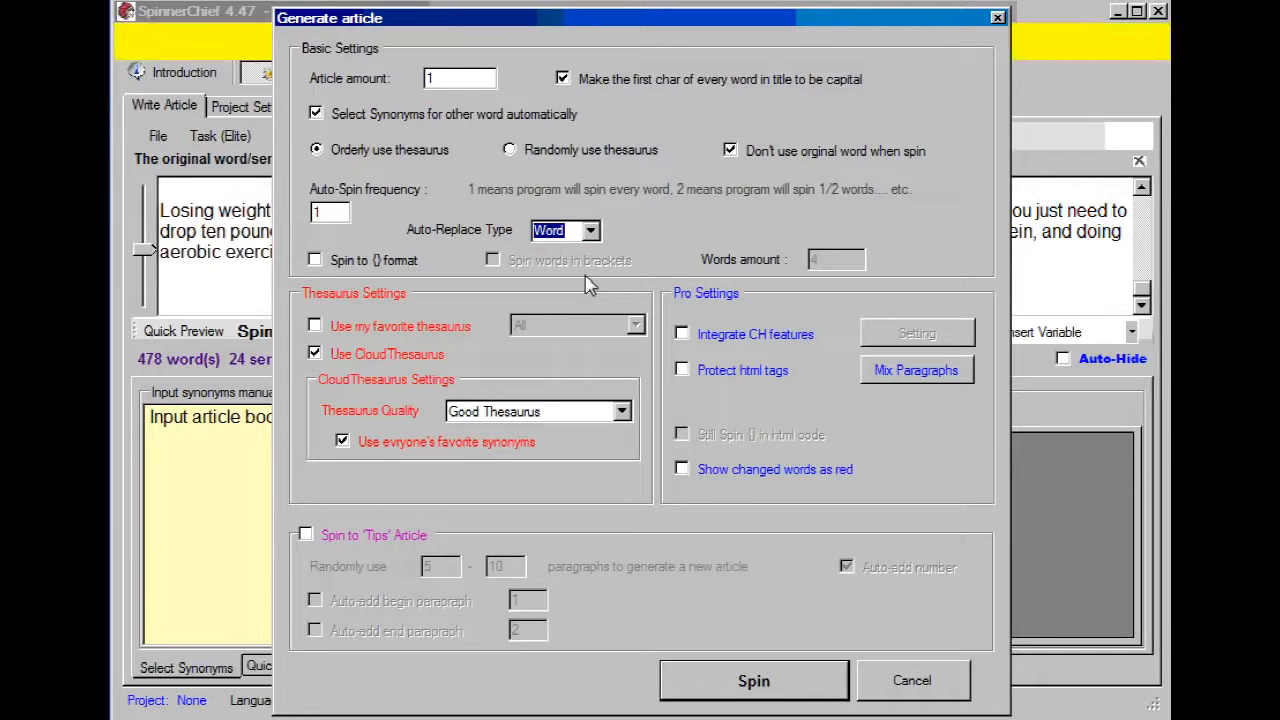
click(589, 232)
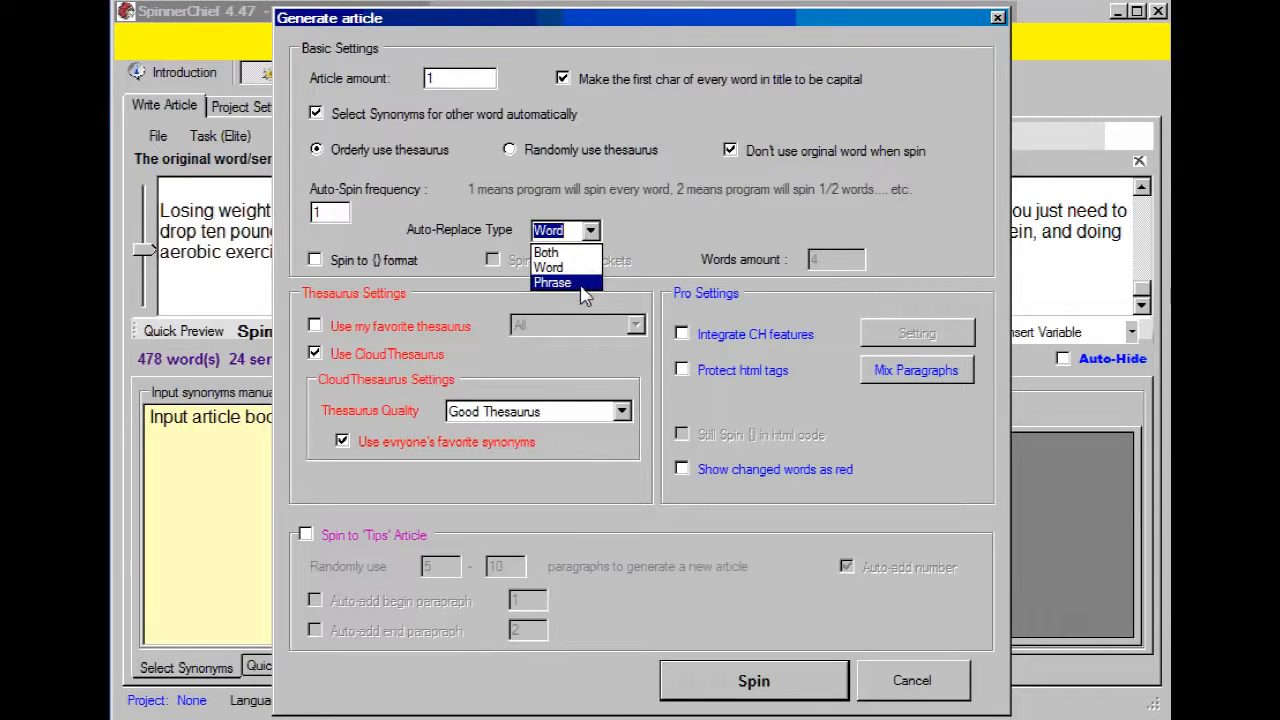
click(580, 284)
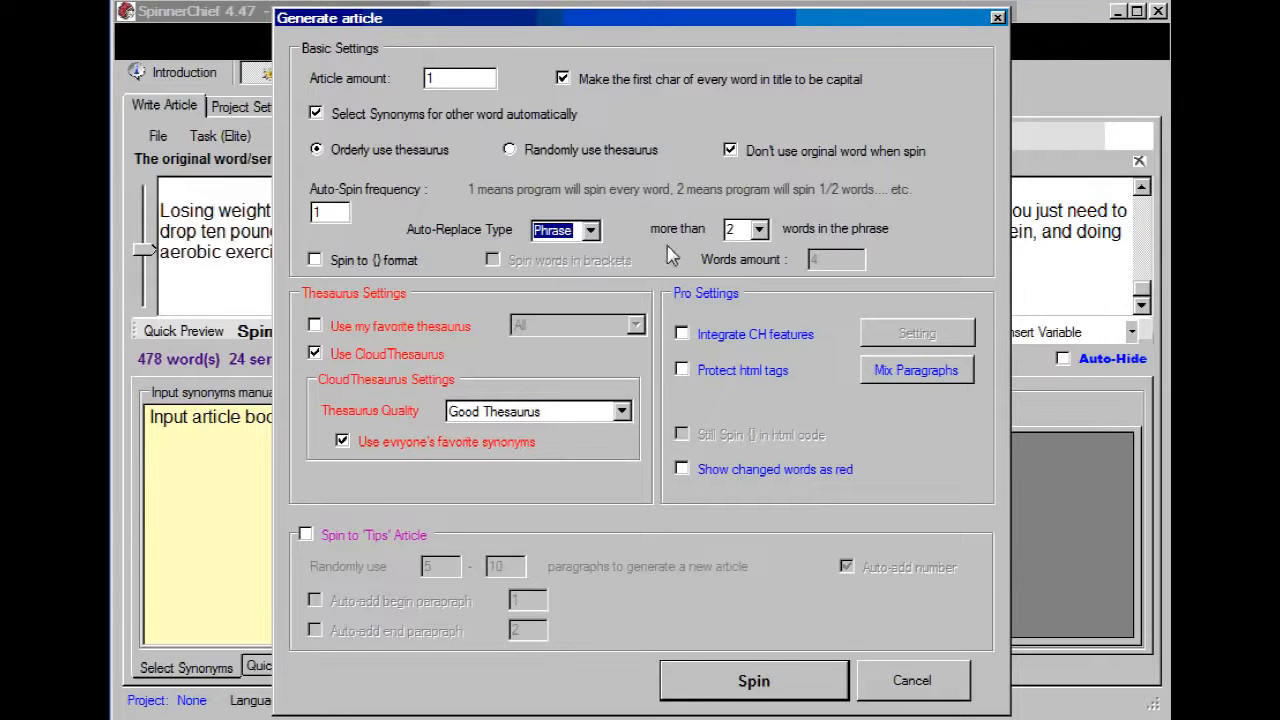
click(760, 232)
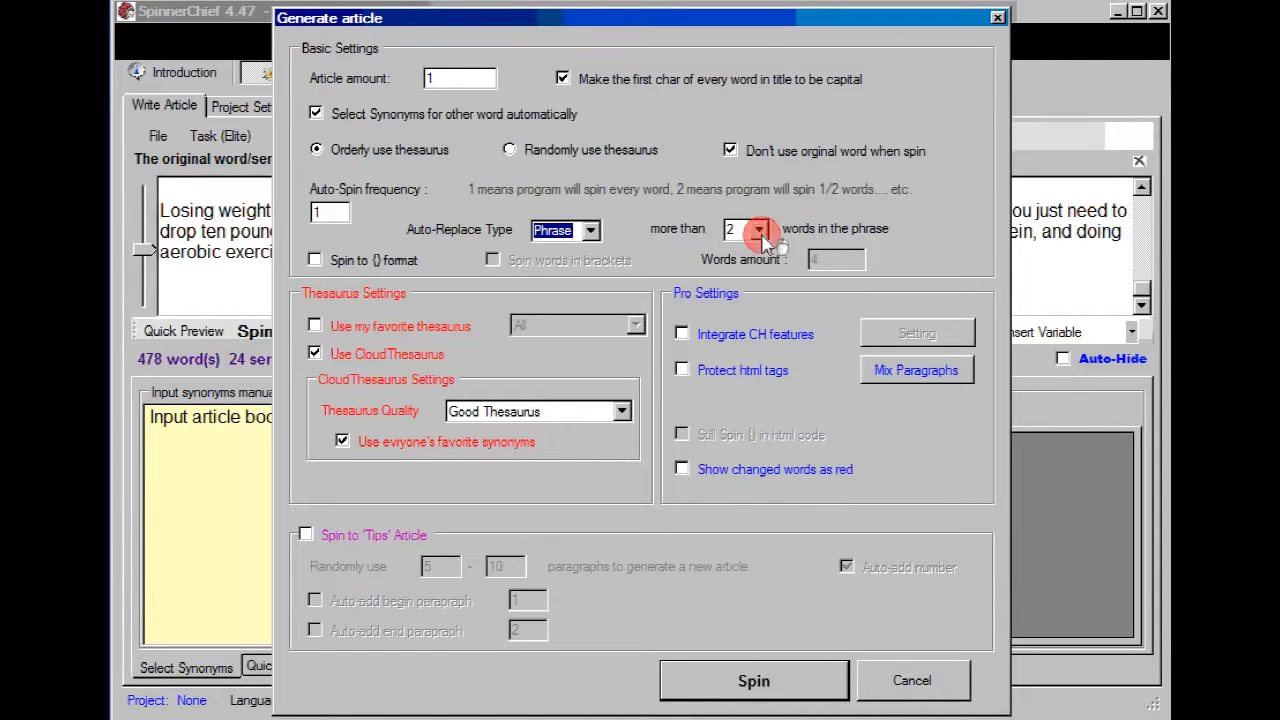
click(760, 232)
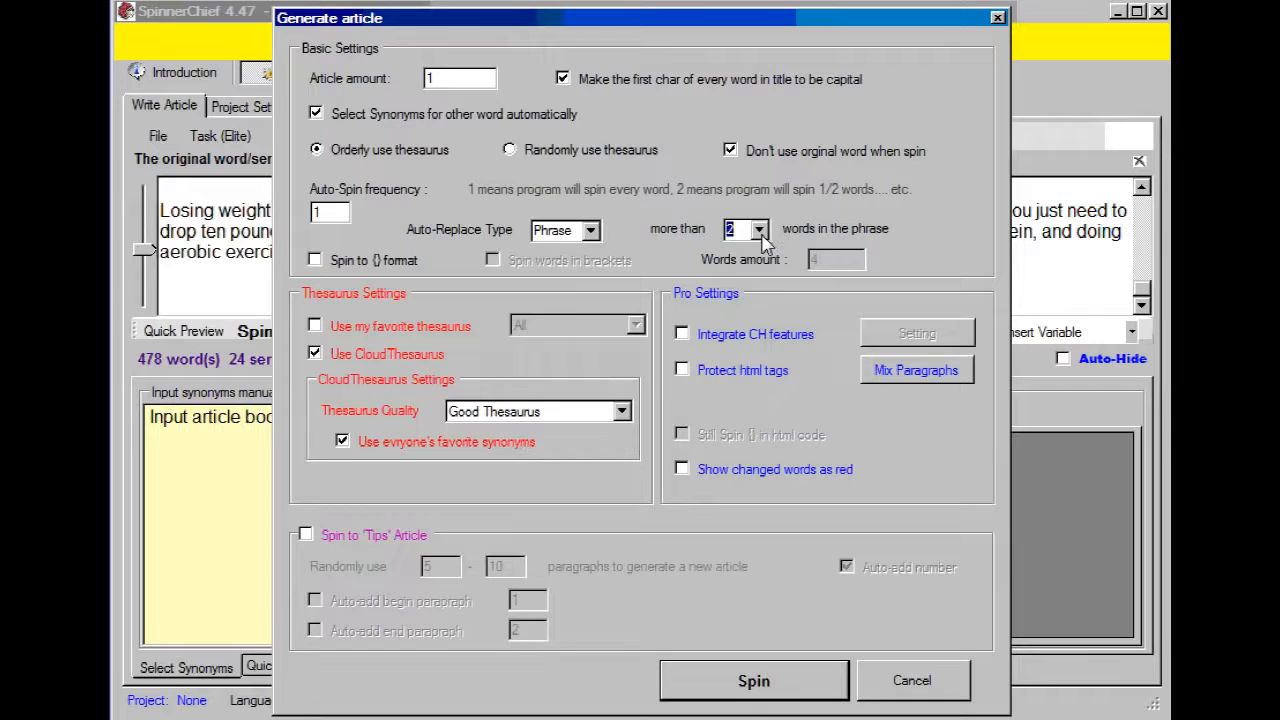
click(760, 232)
click(759, 238)
click(332, 214)
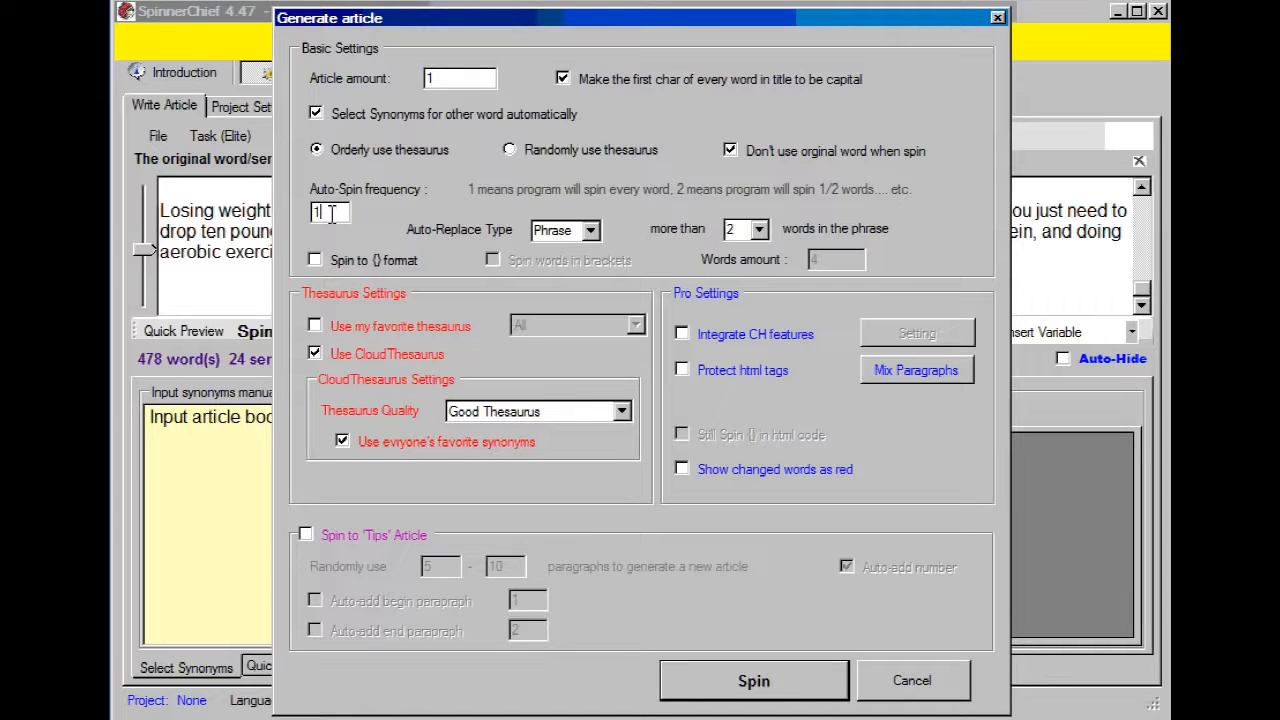
Step: Set the cloud thesaurus quality to All Thesaurus and spin the article
click(622, 412)
click(605, 478)
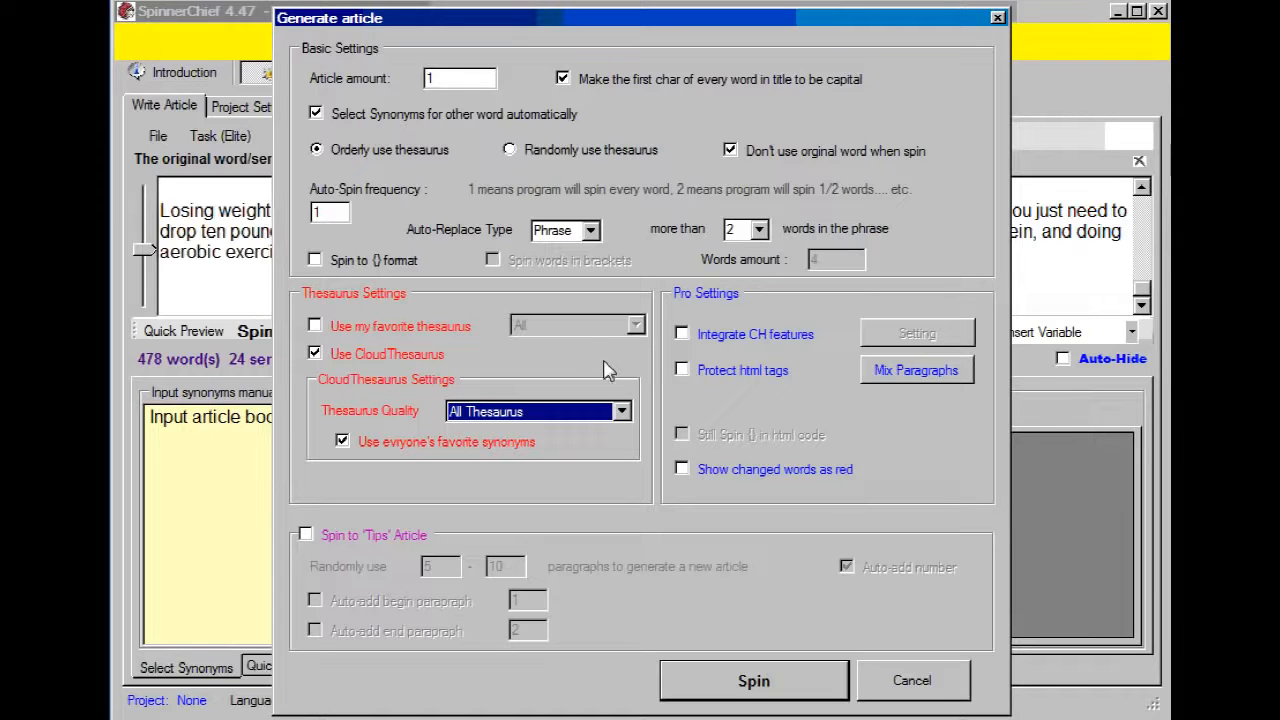
click(796, 680)
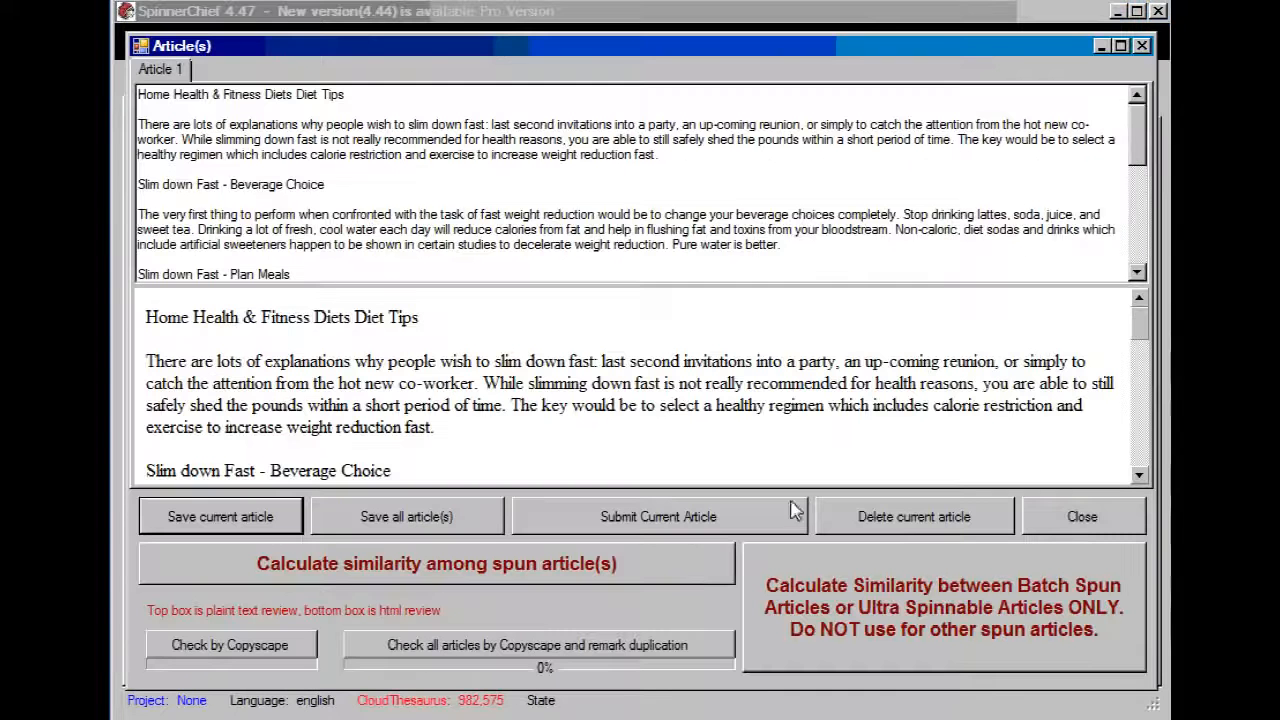
Step: Close the generated article and spin it again with changed words shown as red
click(1141, 46)
click(281, 339)
click(681, 469)
click(786, 690)
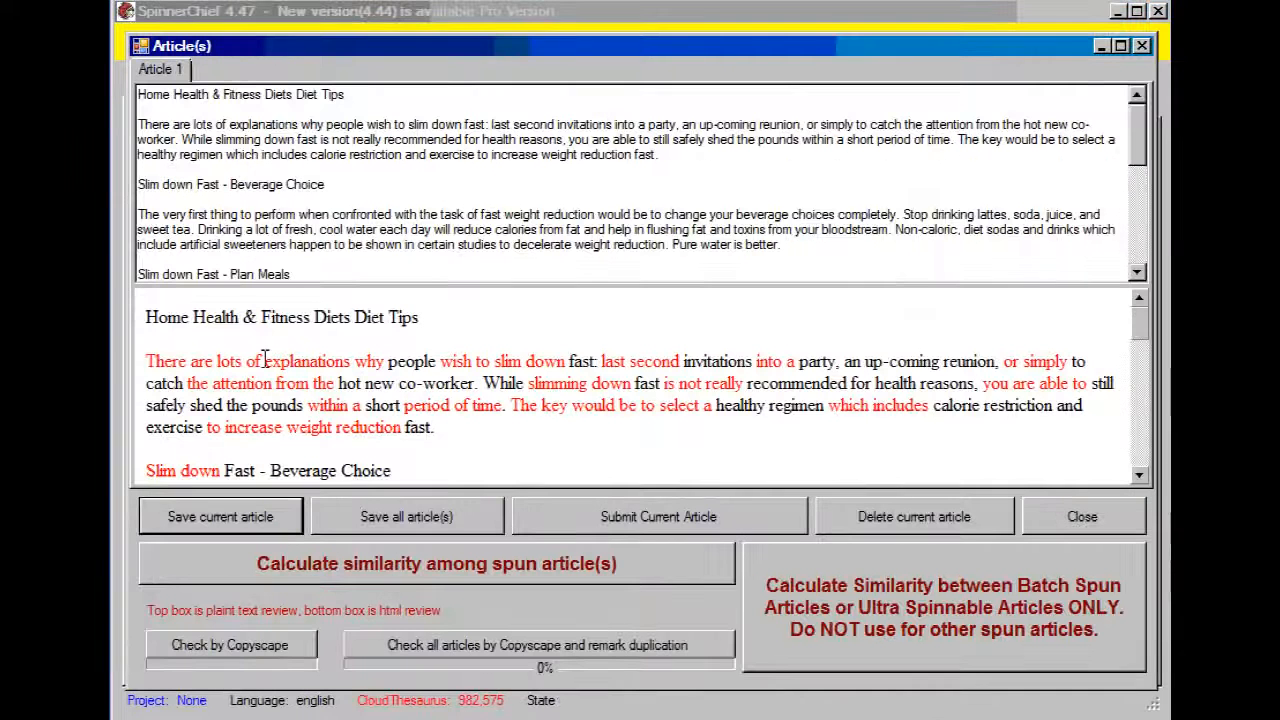
Step: Review the red changed words throughout the spun article's HTML preview, down to its last paragraph
drag(1140, 328, 1147, 421)
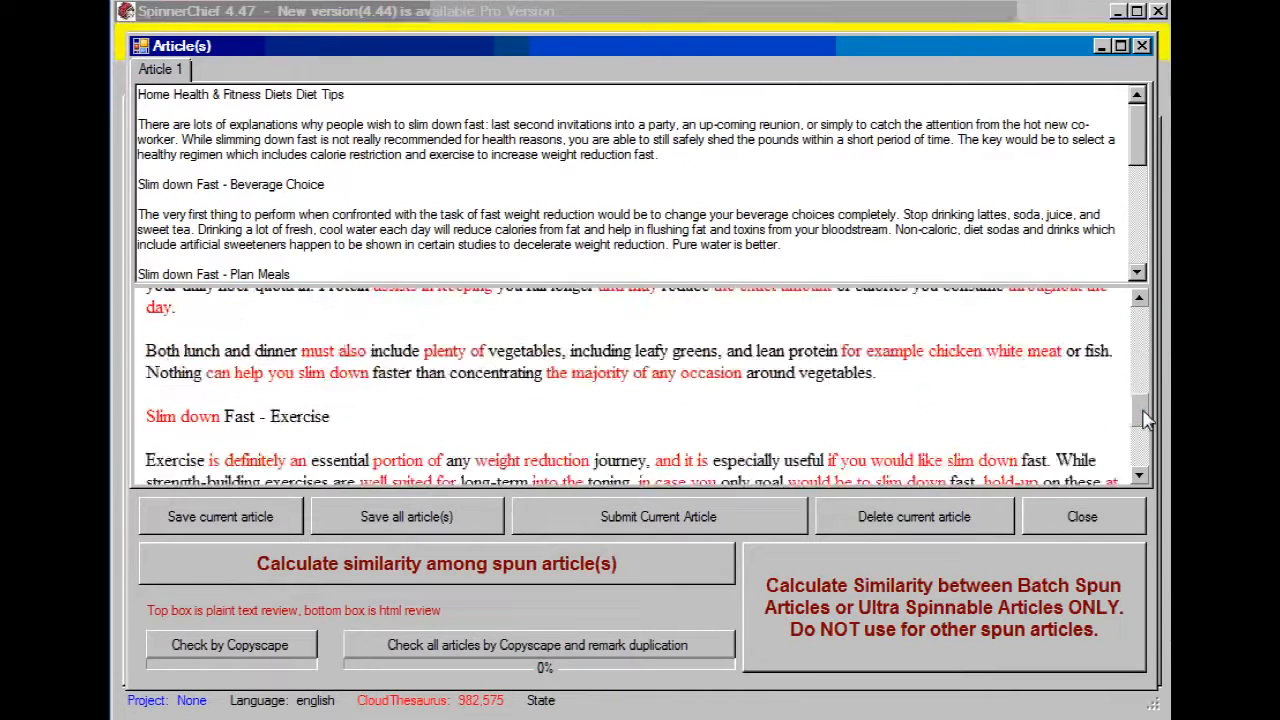
drag(1147, 421, 1138, 330)
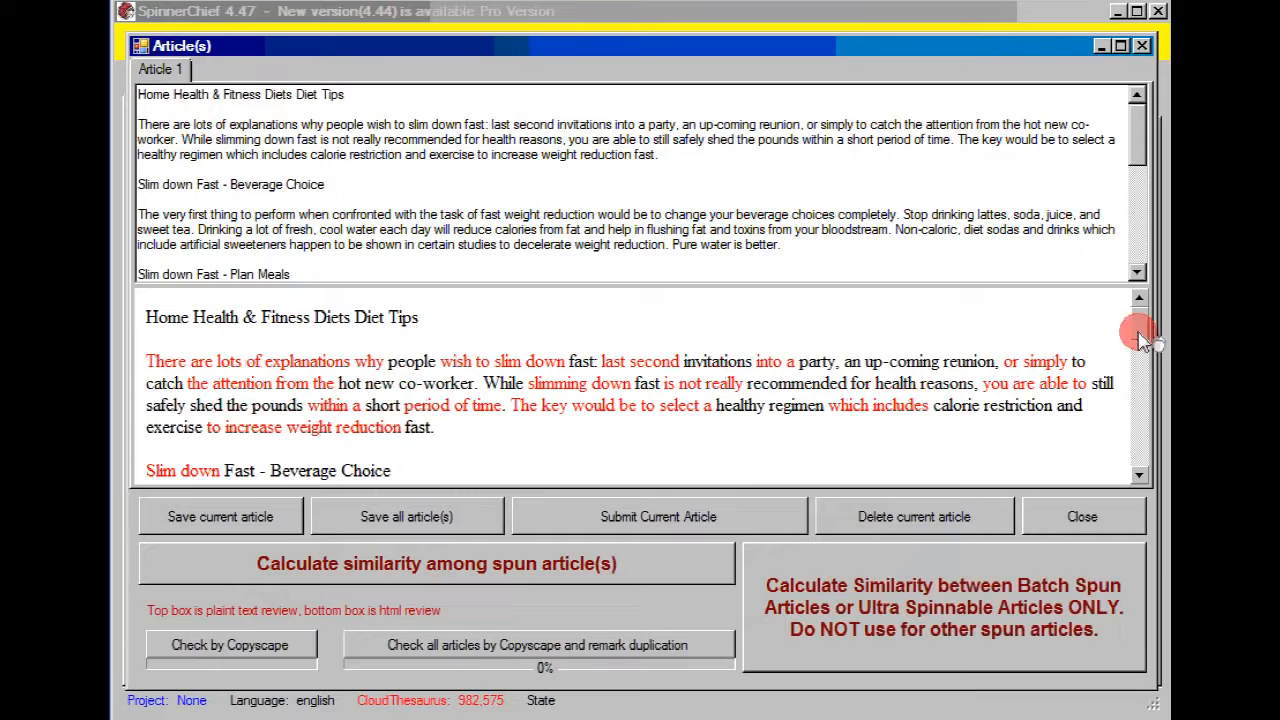
scroll(1140, 348, down, 1)
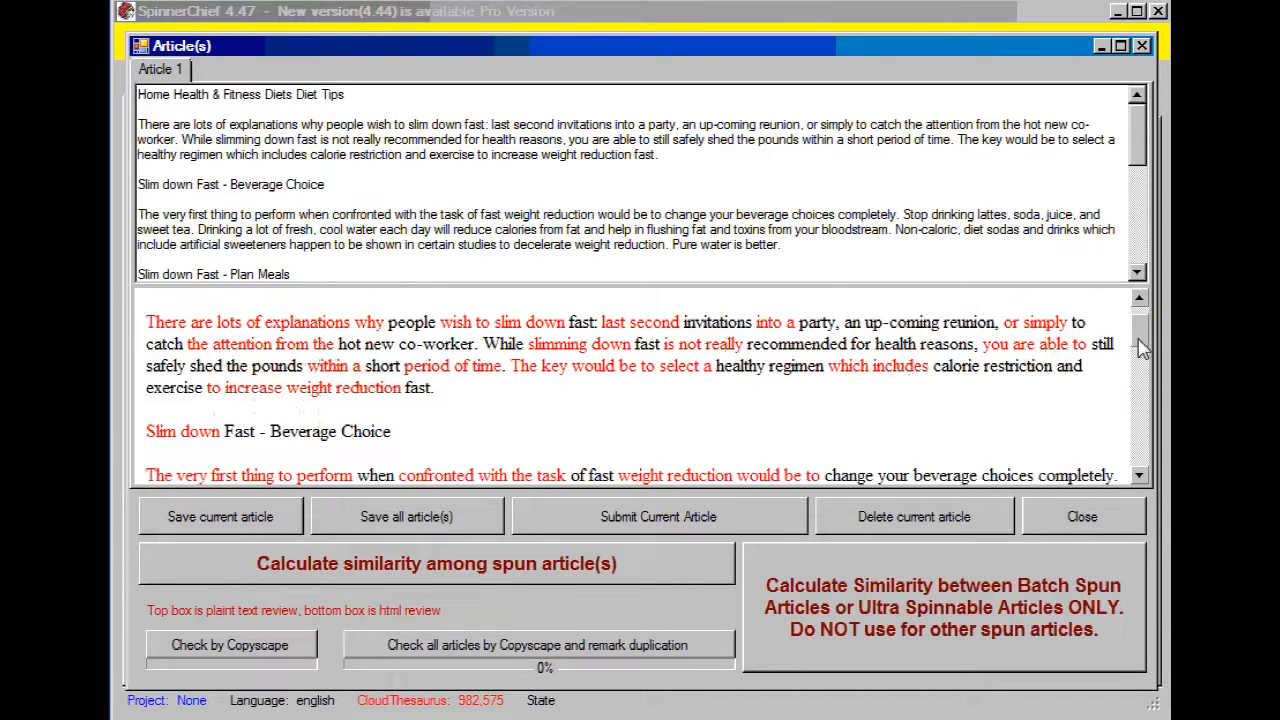
scroll(1143, 344, up, 1)
drag(1143, 338, 1135, 475)
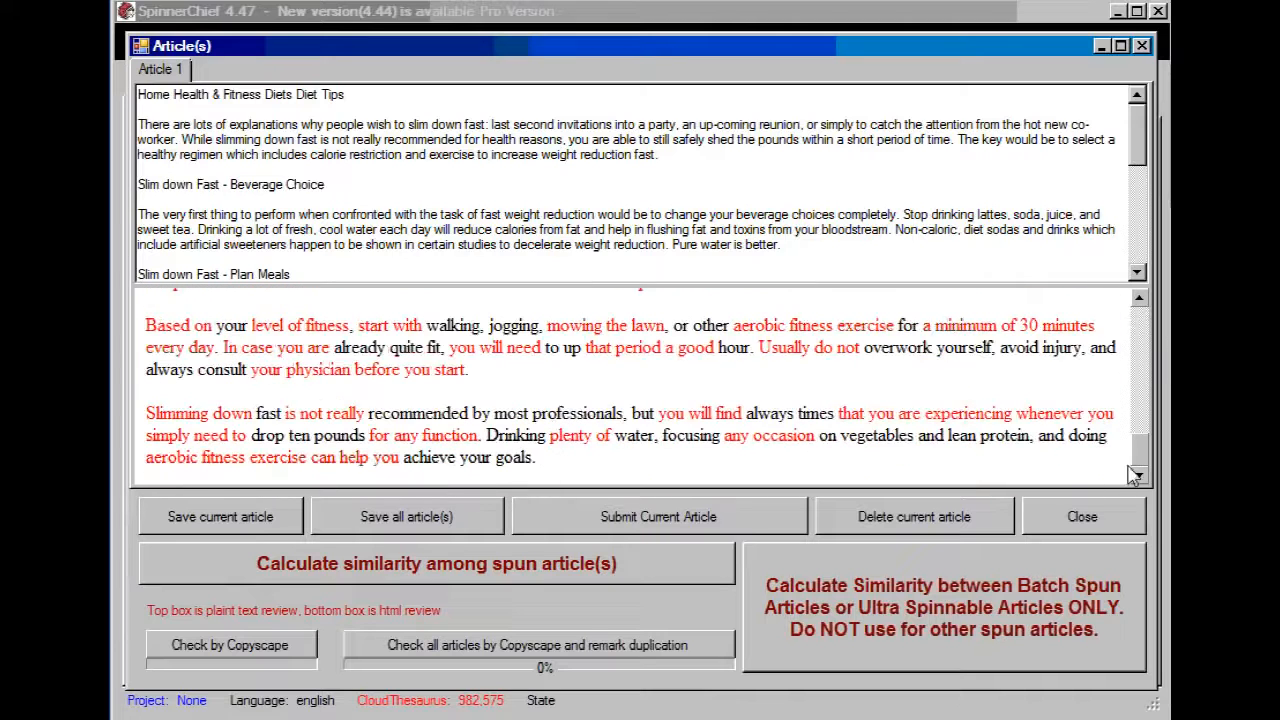
mouse_move(1136, 468)
mouse_down()
mouse_move(1137, 420)
mouse_move(1138, 470)
mouse_move(1140, 452)
mouse_up()
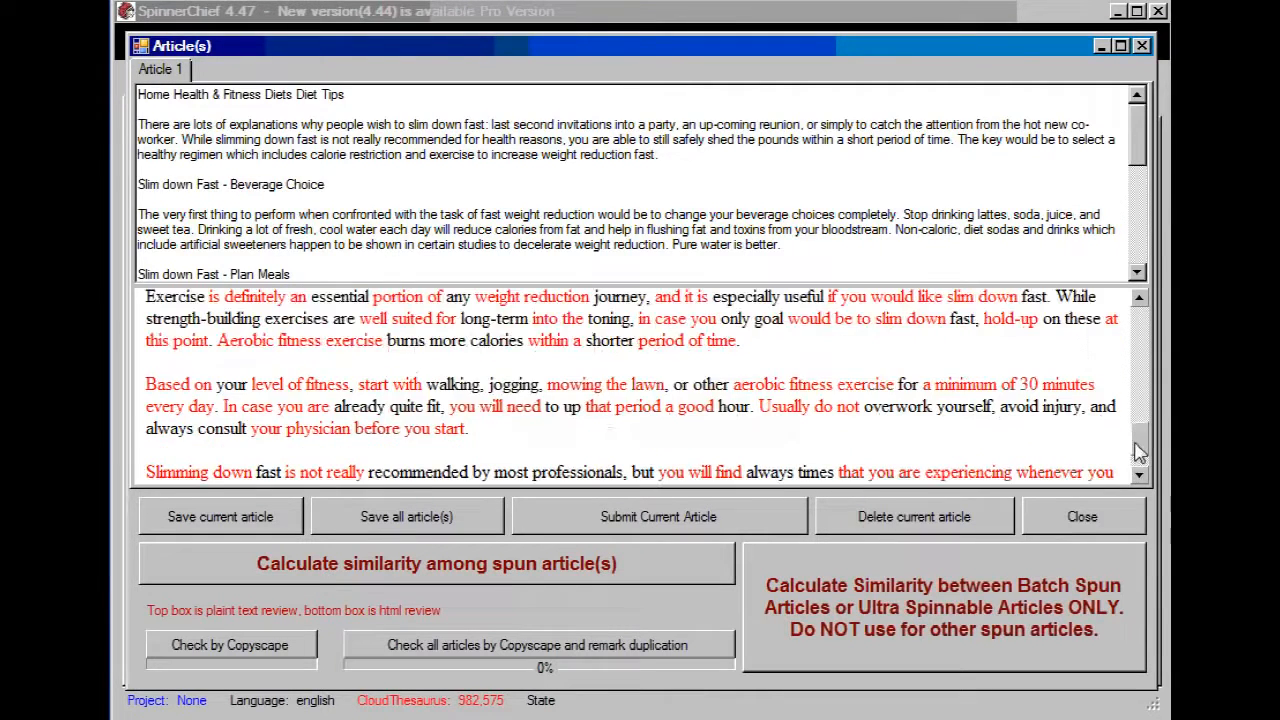
drag(1140, 452, 1145, 472)
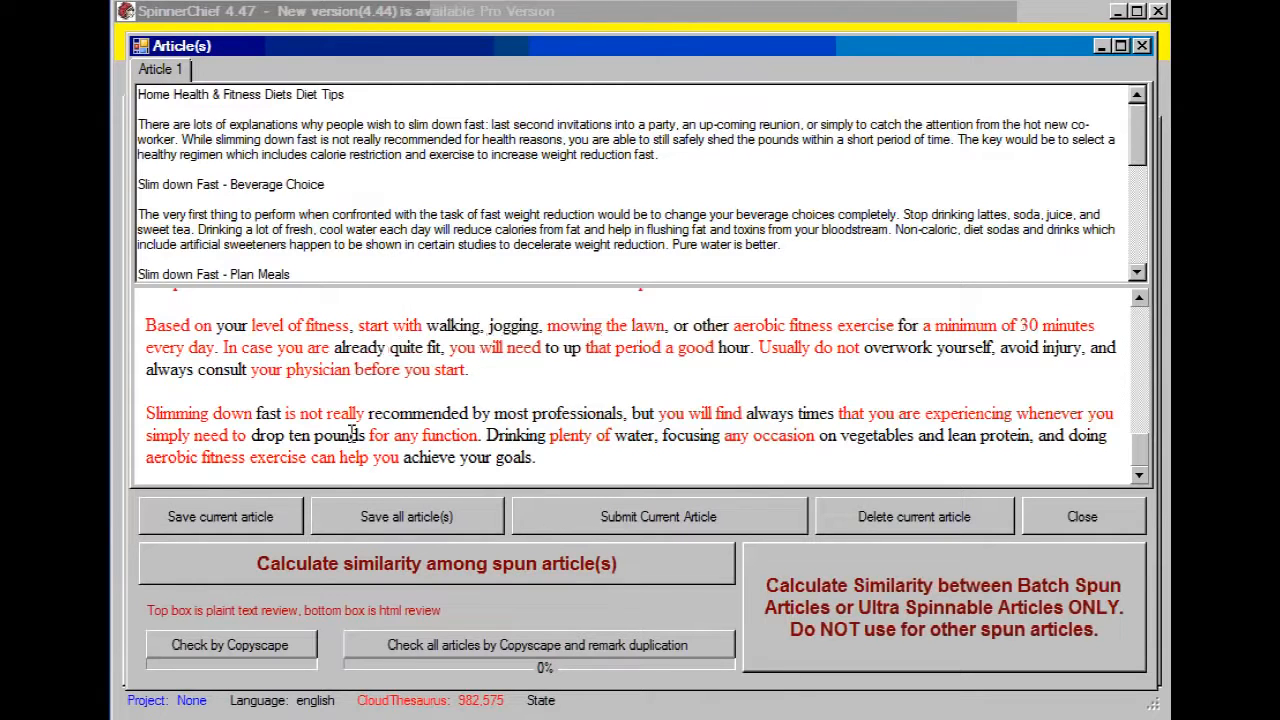
Step: Check the respun article for duplicate content with Copyscape and move the result window slightly down
click(248, 646)
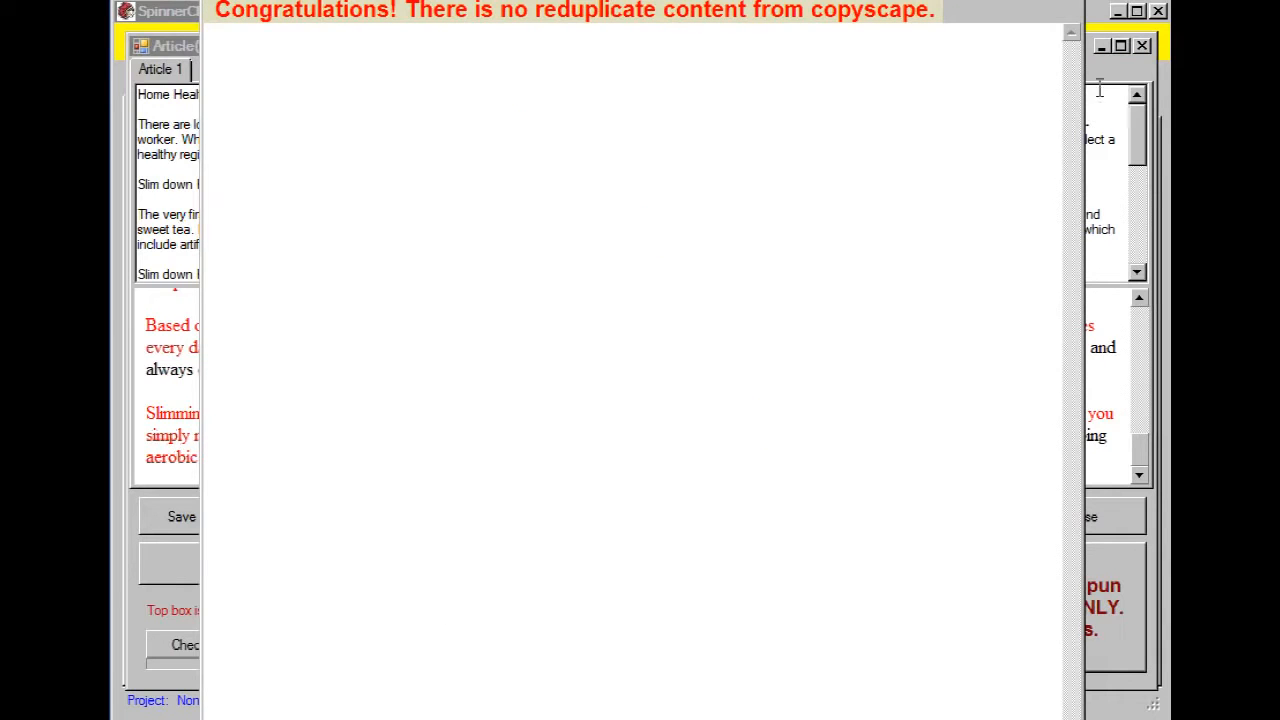
mouse_move(1000, 3)
mouse_down()
mouse_move(1005, 35)
mouse_move(1005, 9)
mouse_up()
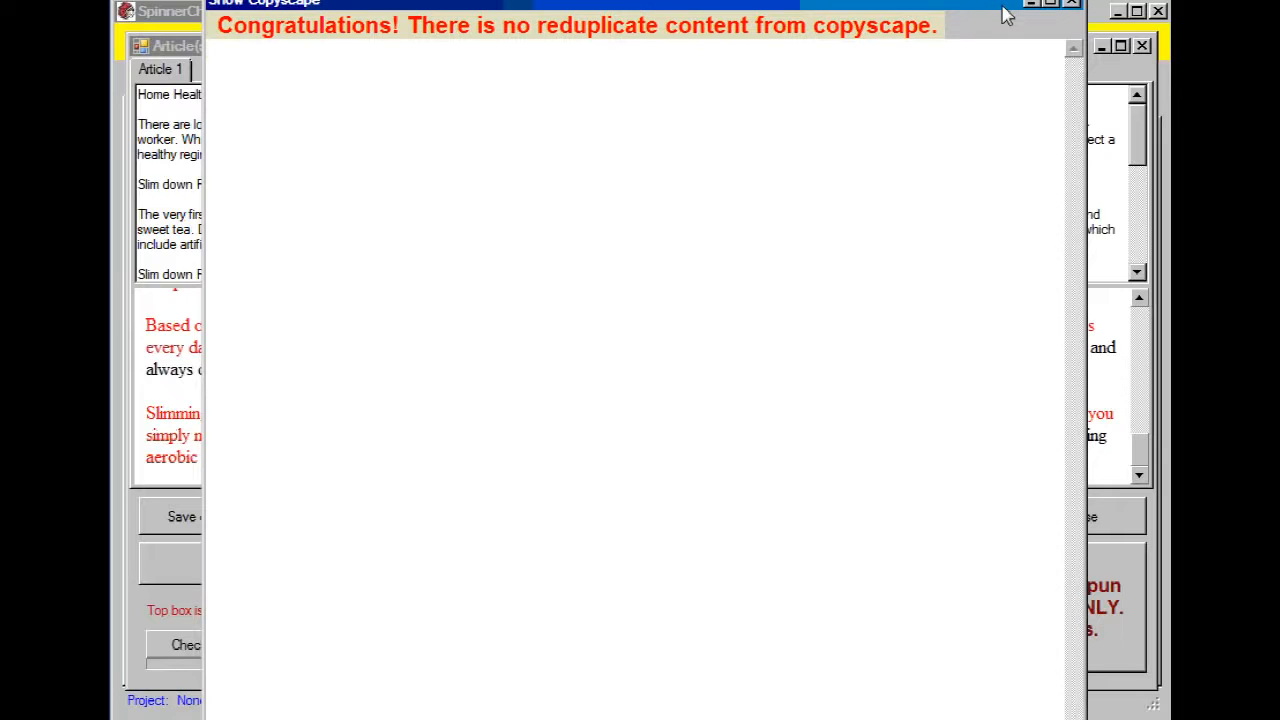